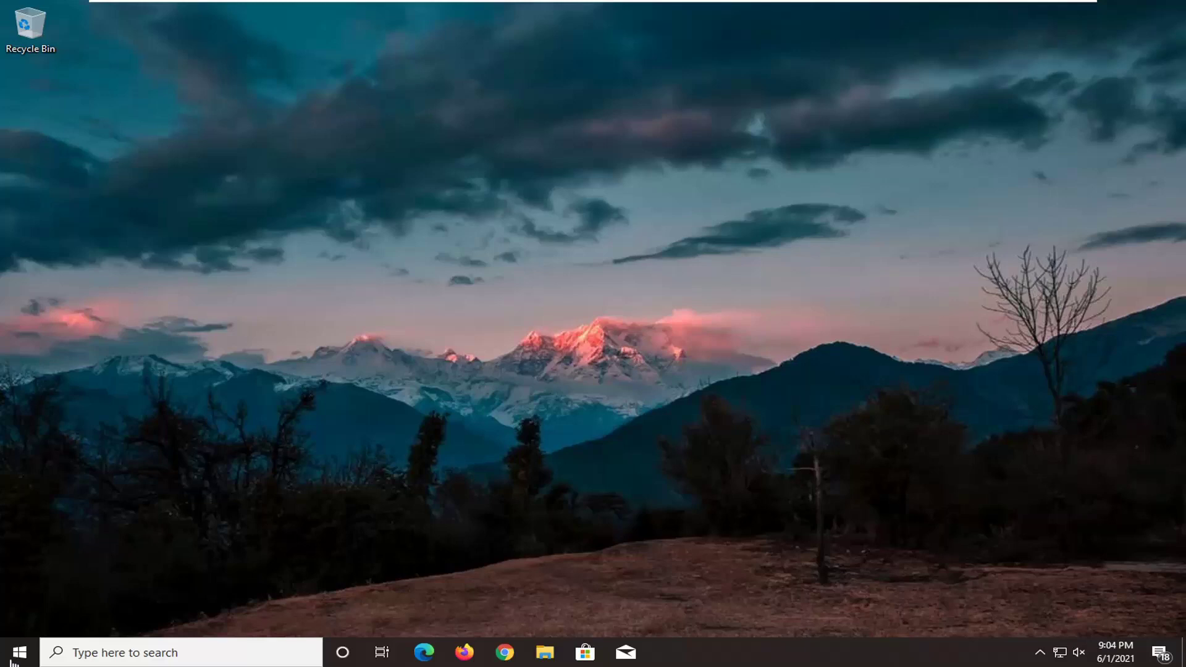
# Search Start for 'device manager' and open Device Manager.
pyautogui.click(11, 660)
pyautogui.write('devi')
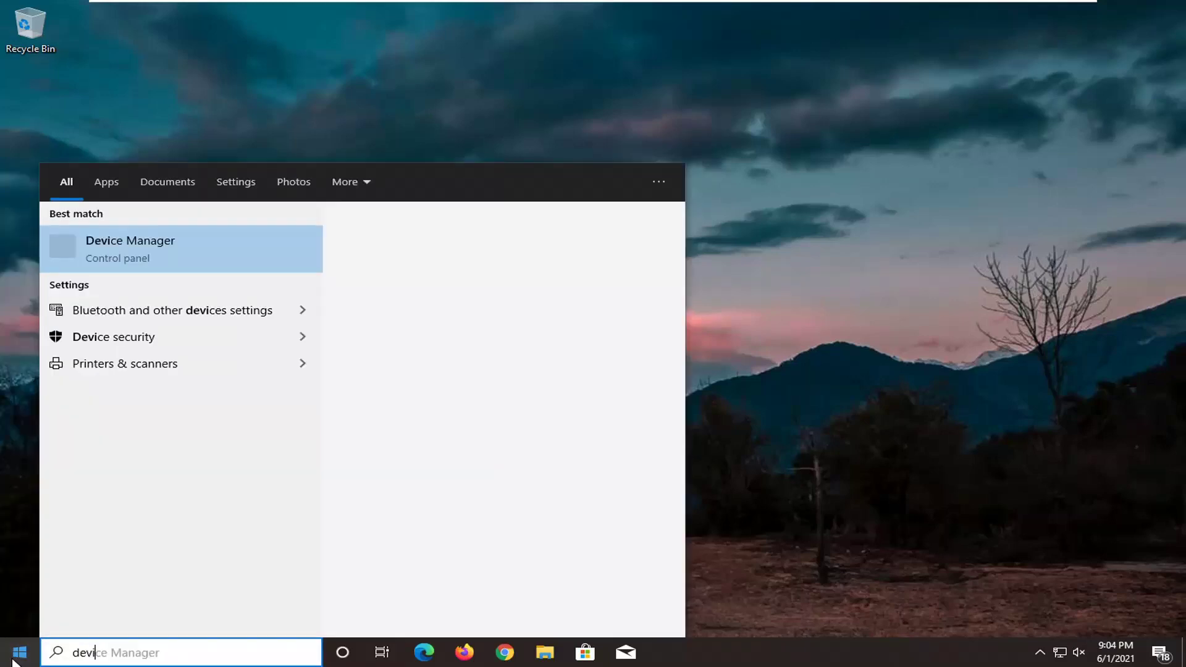
pyautogui.write('ce manager')
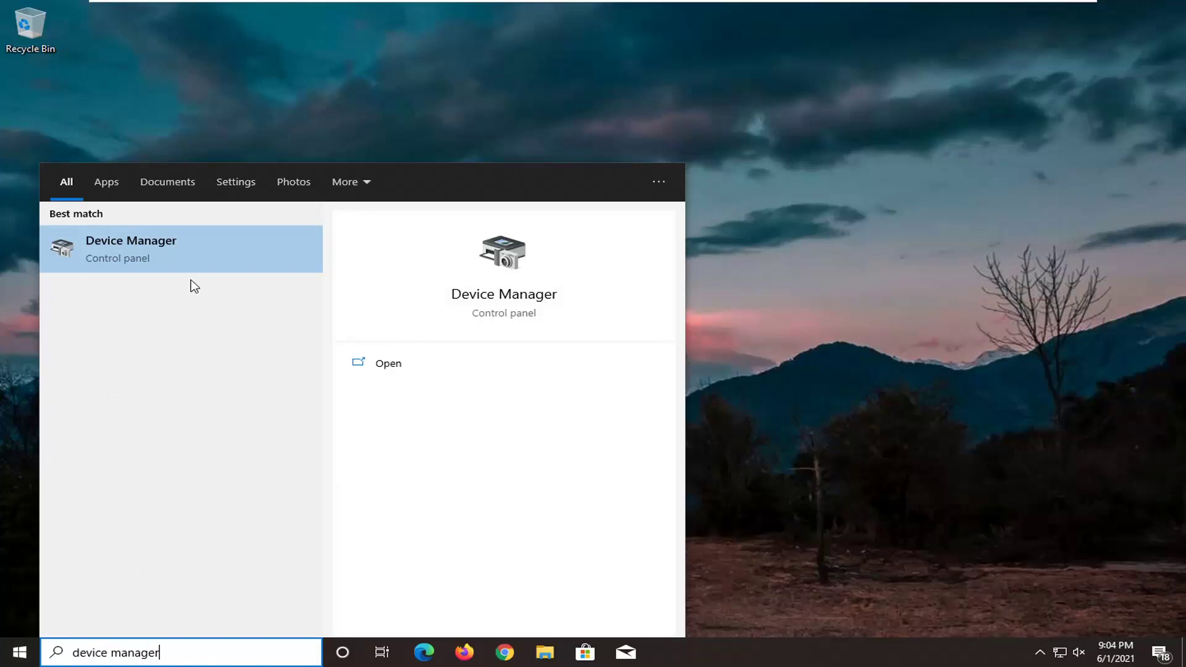
pyautogui.click(168, 246)
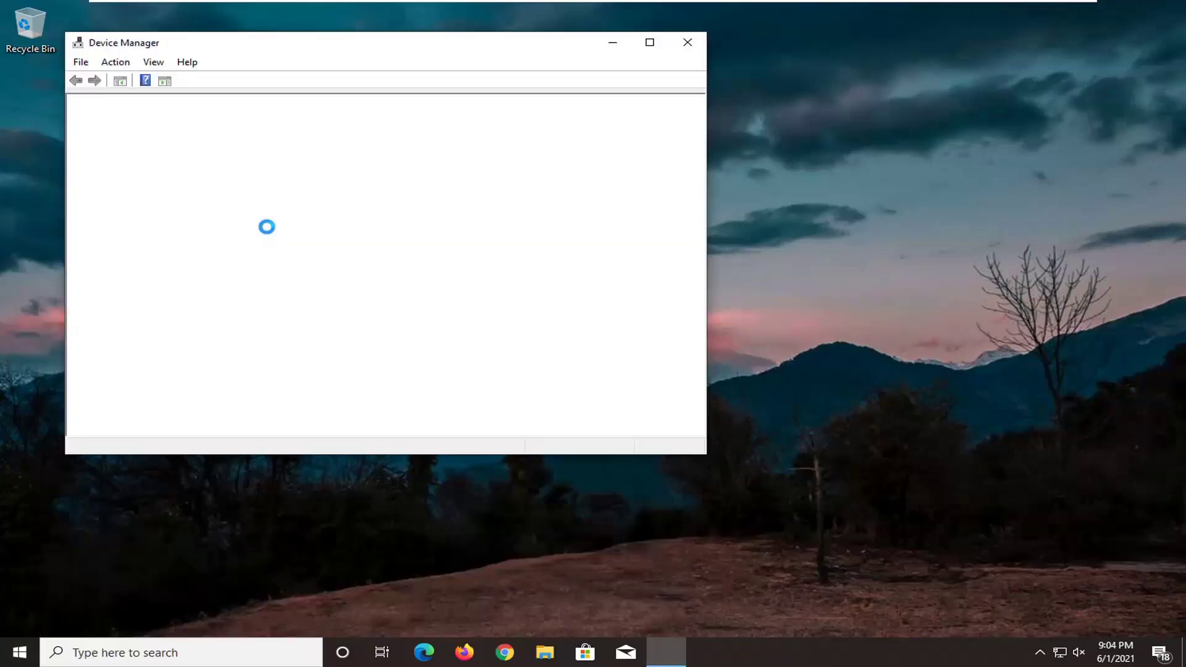
pyautogui.moveTo(309, 42); pyautogui.dragTo(469, 74)
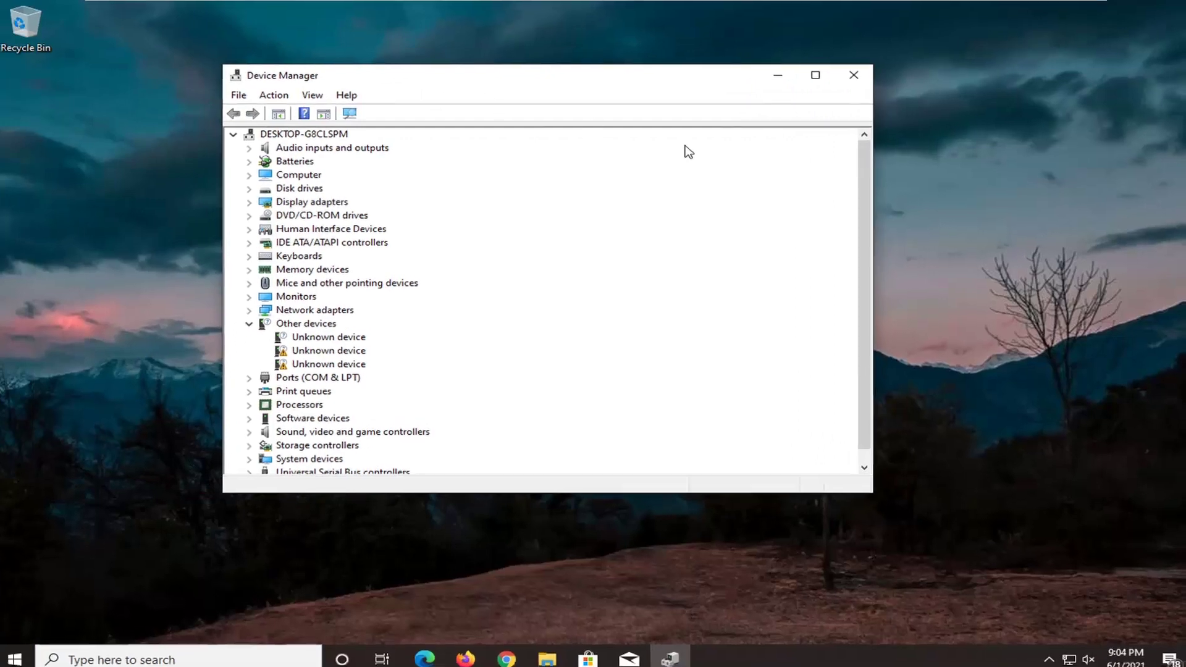
# Expand Universal Serial Bus controllers and select the Standard USB 3.1 eXtensible Host Controller.
pyautogui.scroll(-1, 297, 364)
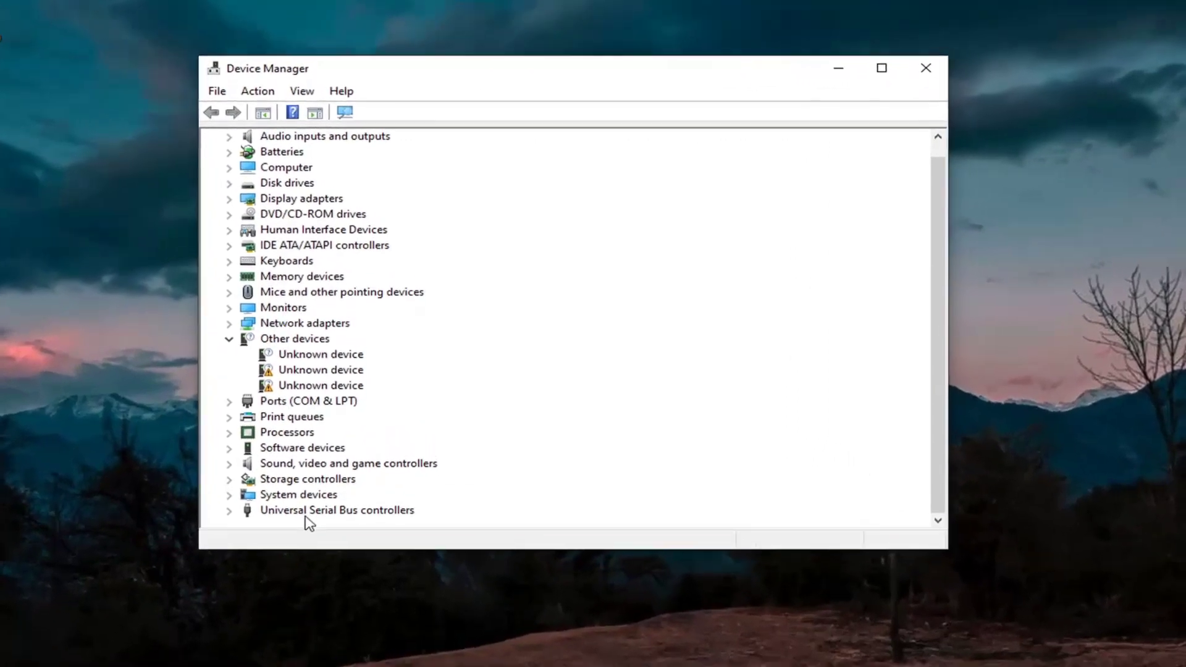
pyautogui.click(302, 532)
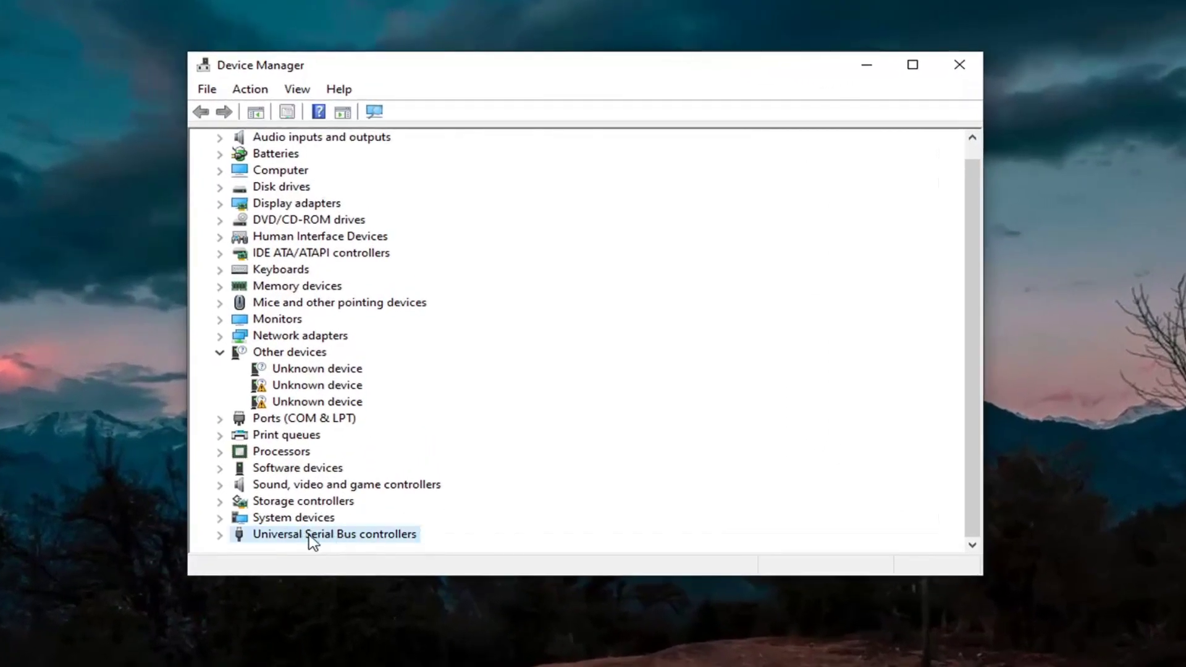
pyautogui.doubleClick(308, 535)
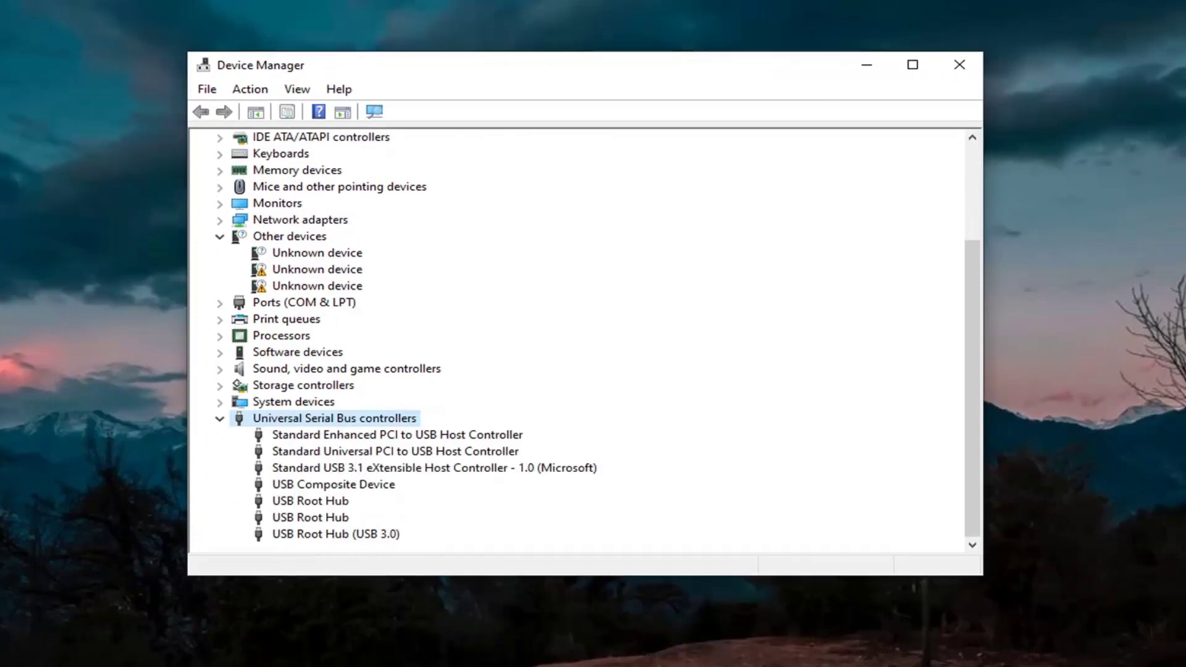
pyautogui.click(369, 486)
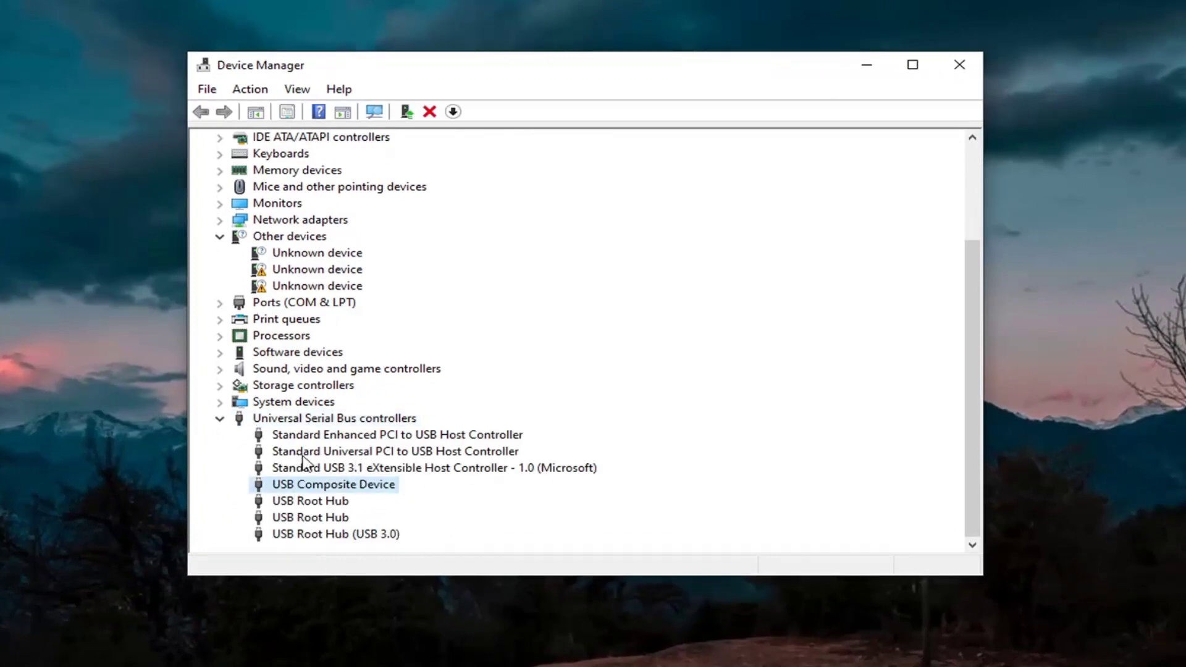
pyautogui.click(375, 468)
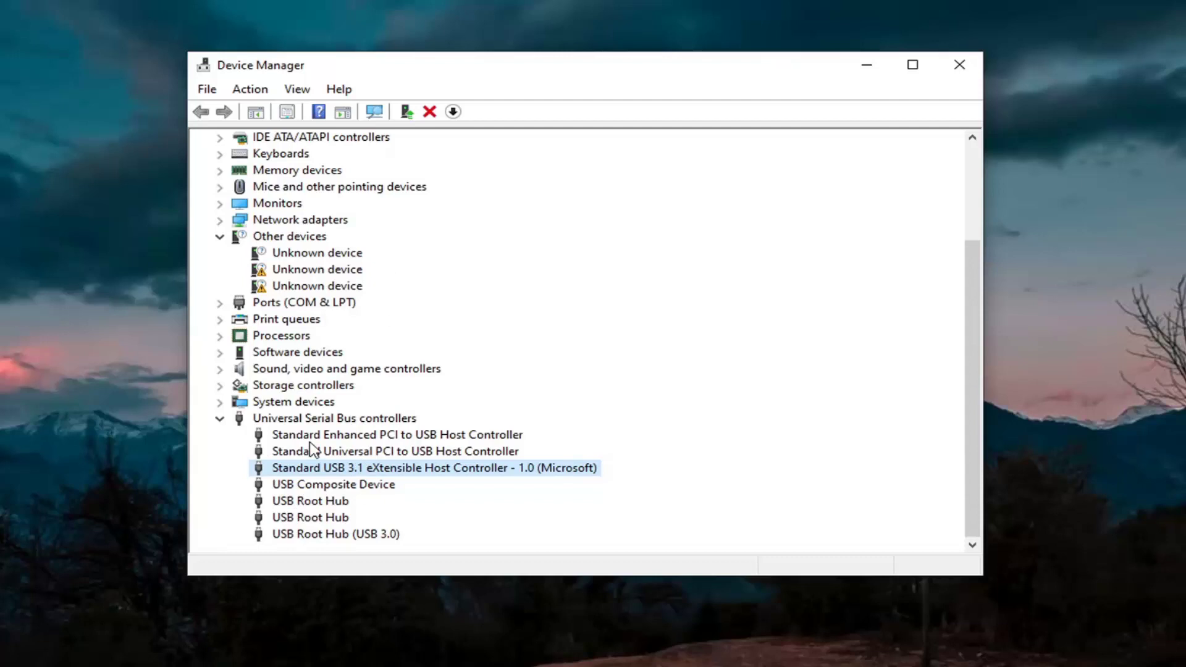
# Update the USB 3.1 host controller with the local USB xHCI Compliant Host Controller driver.
pyautogui.rightClick(315, 471)
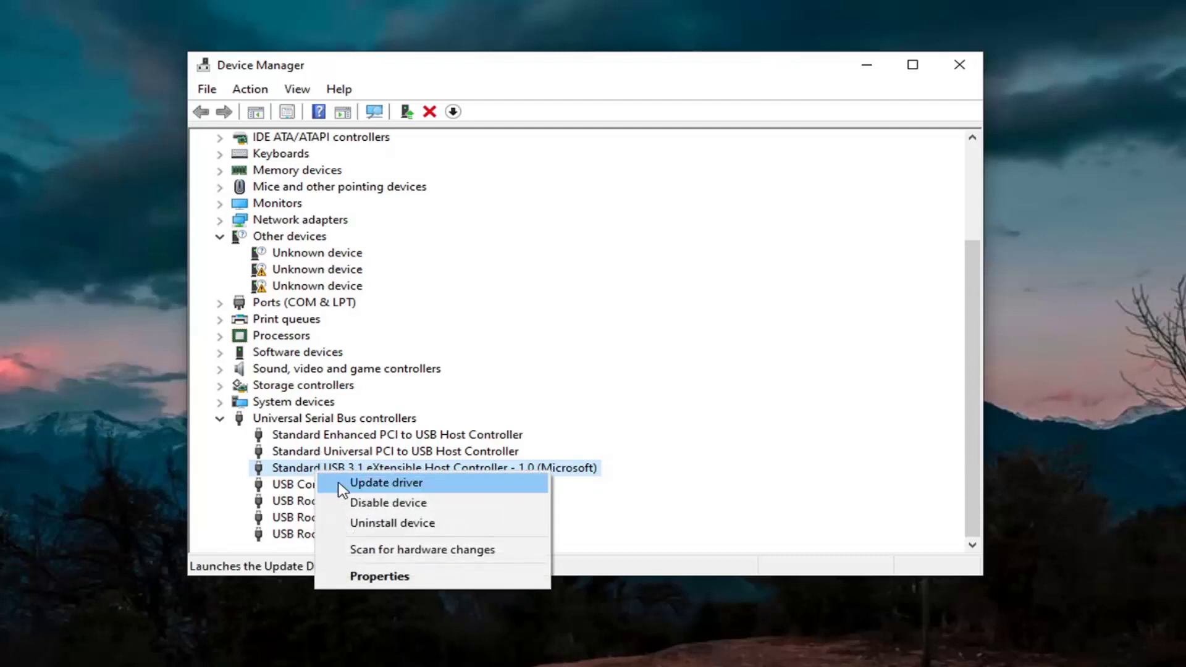
pyautogui.click(365, 488)
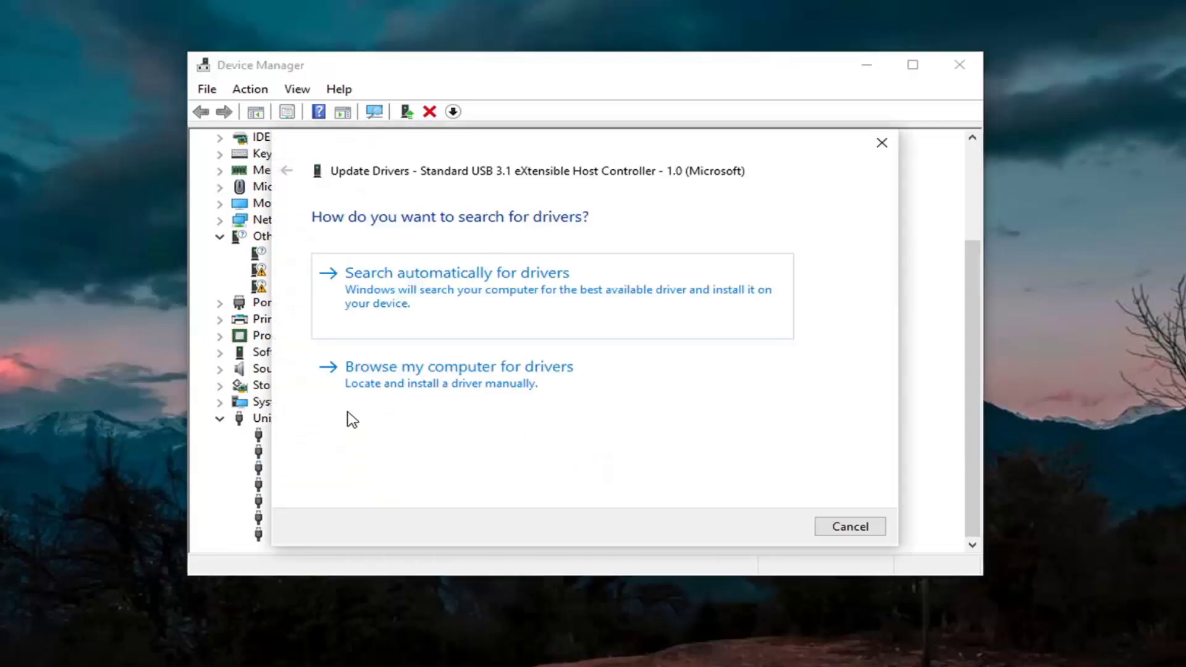
pyautogui.click(470, 383)
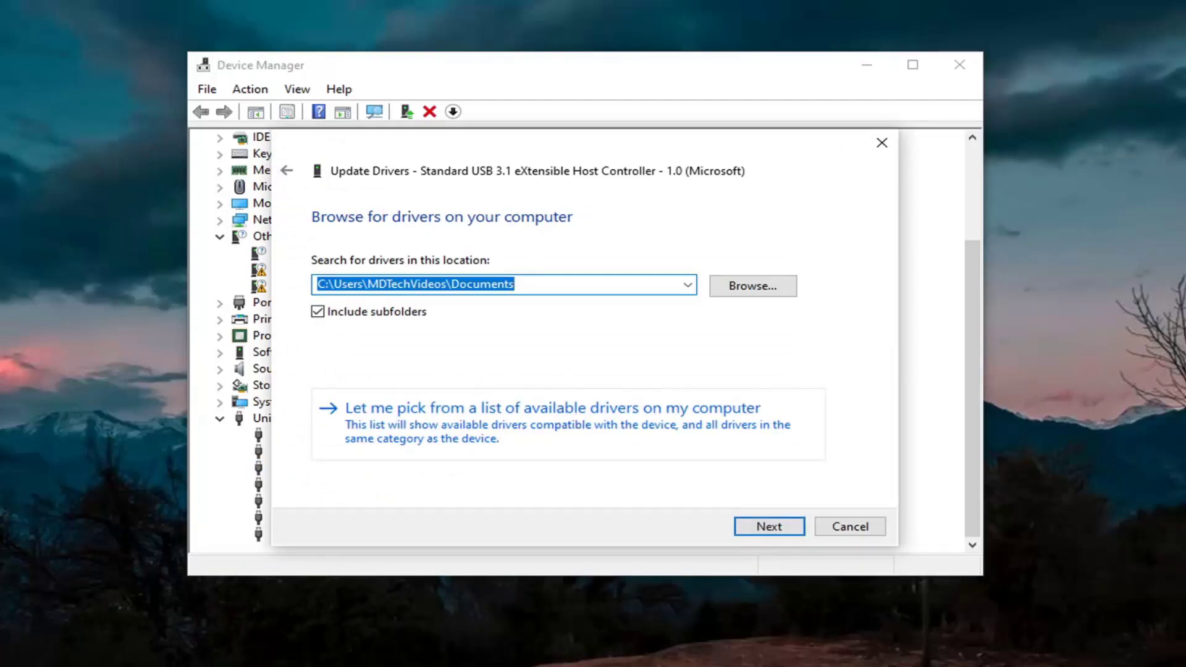
pyautogui.click(553, 432)
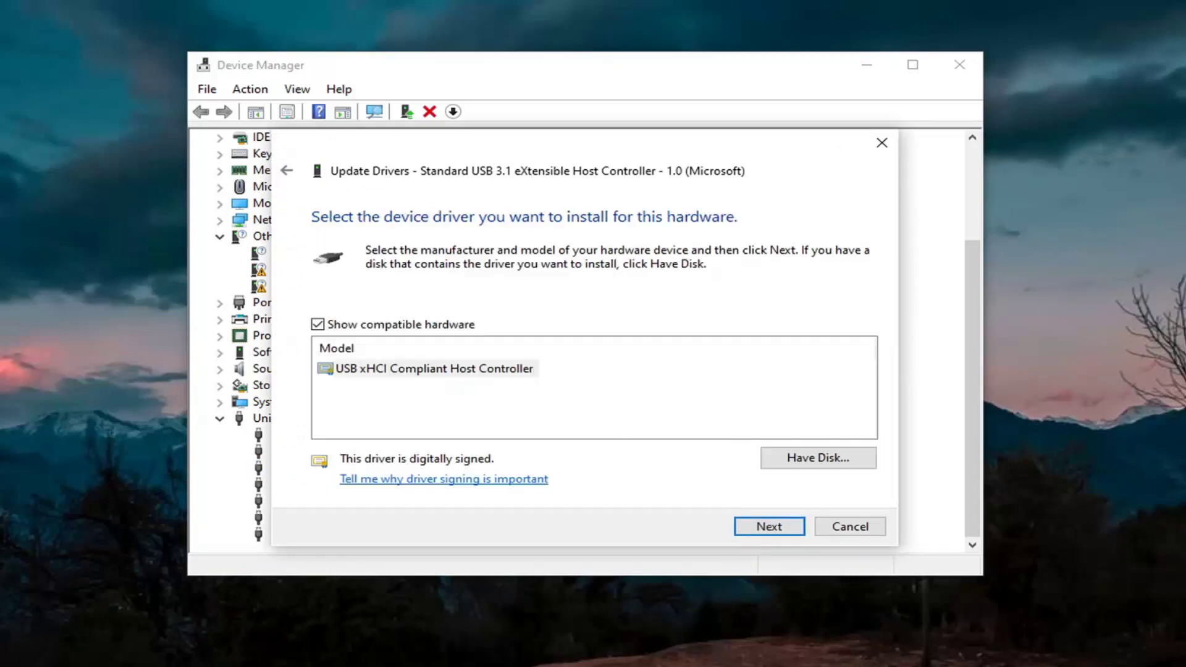
pyautogui.click(768, 526)
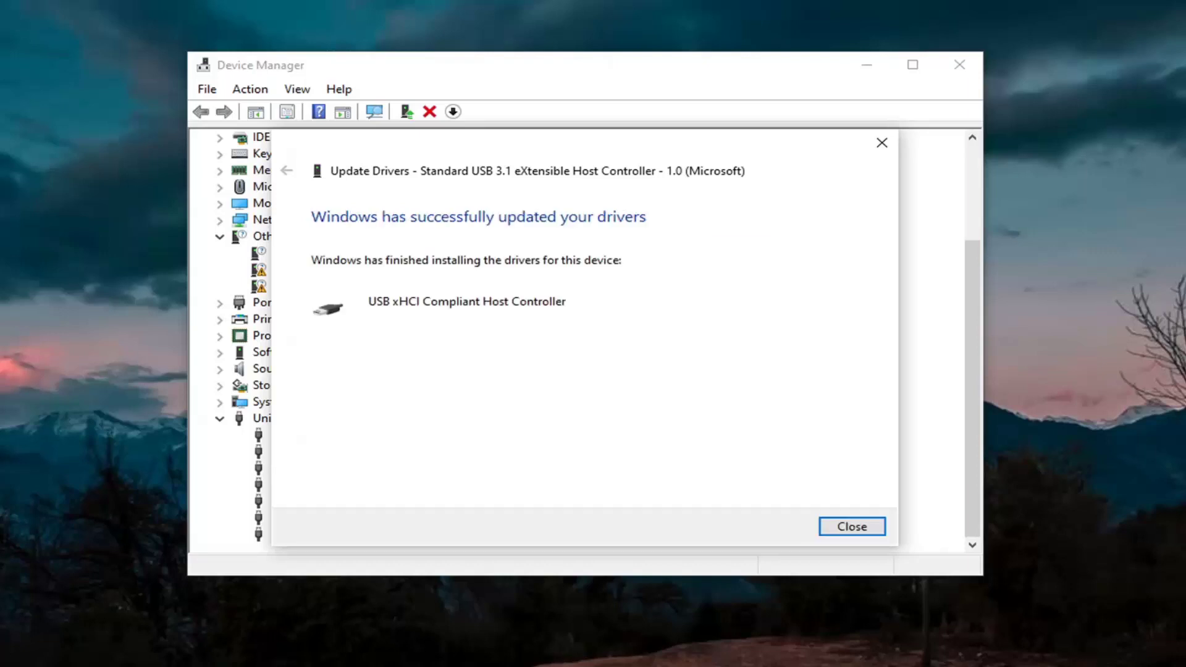
pyautogui.click(841, 529)
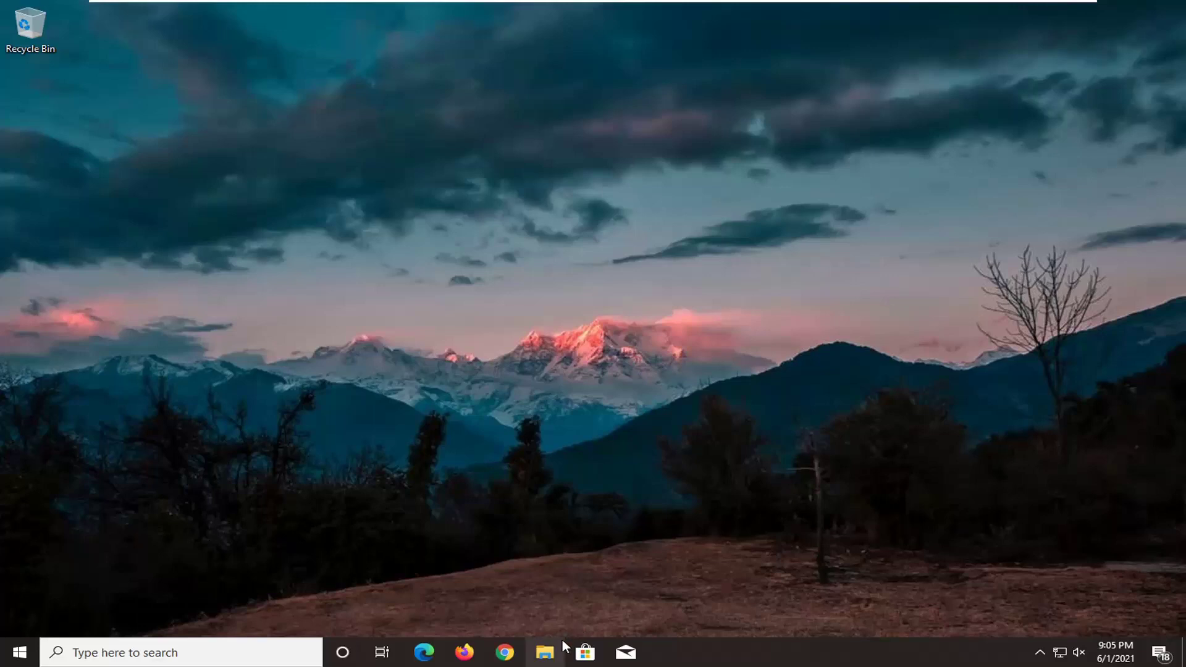
# Open File Explorer at This PC, showing Local Disk (C:), DVD Drive and New Volume (E:).
pyautogui.click(562, 642)
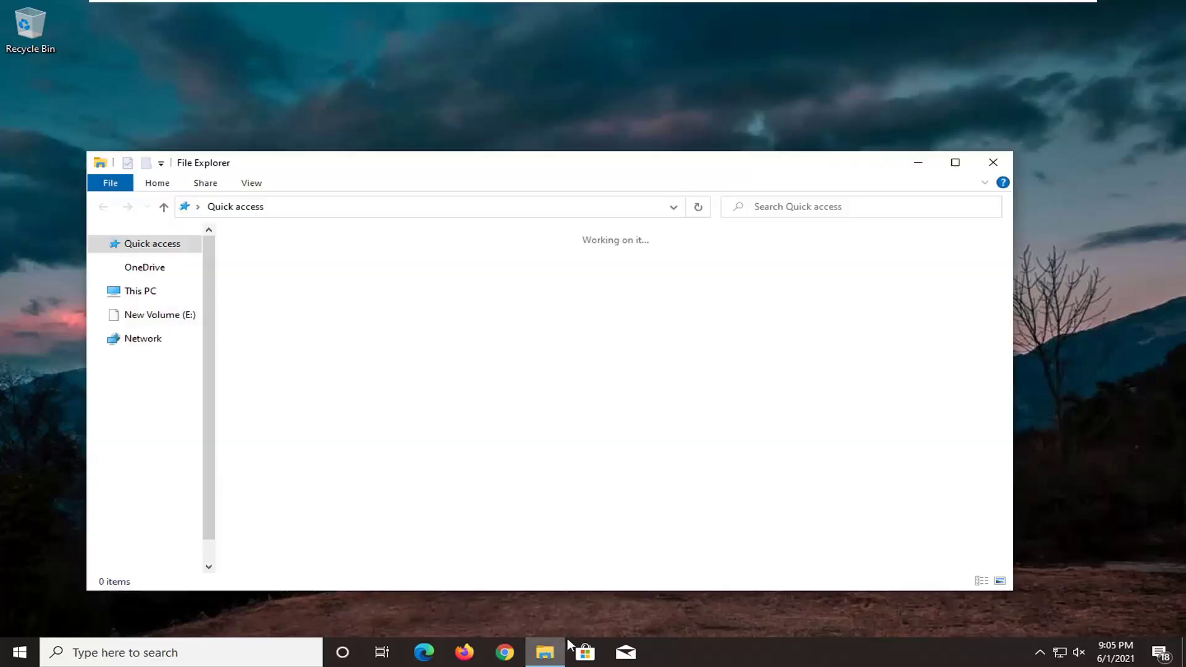
pyautogui.moveTo(522, 181); pyautogui.dragTo(546, 106)
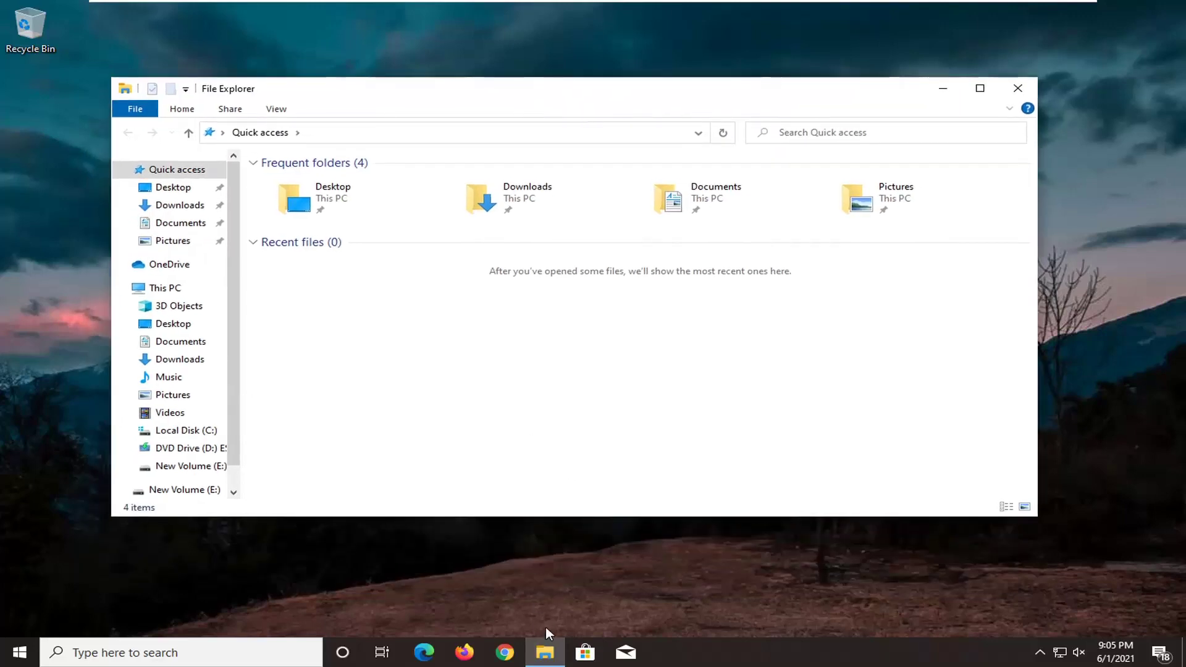
pyautogui.click(141, 294)
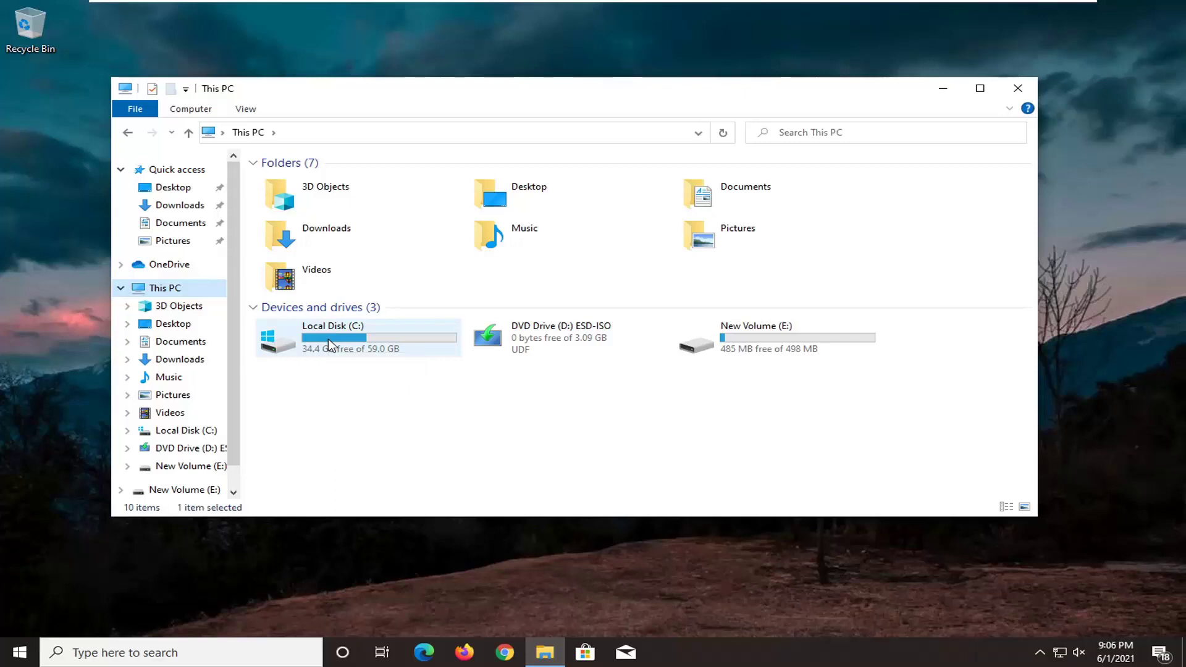
# Run Scan drive on Local Disk (C:) from the Tools tab of its Properties.
pyautogui.rightClick(328, 339)
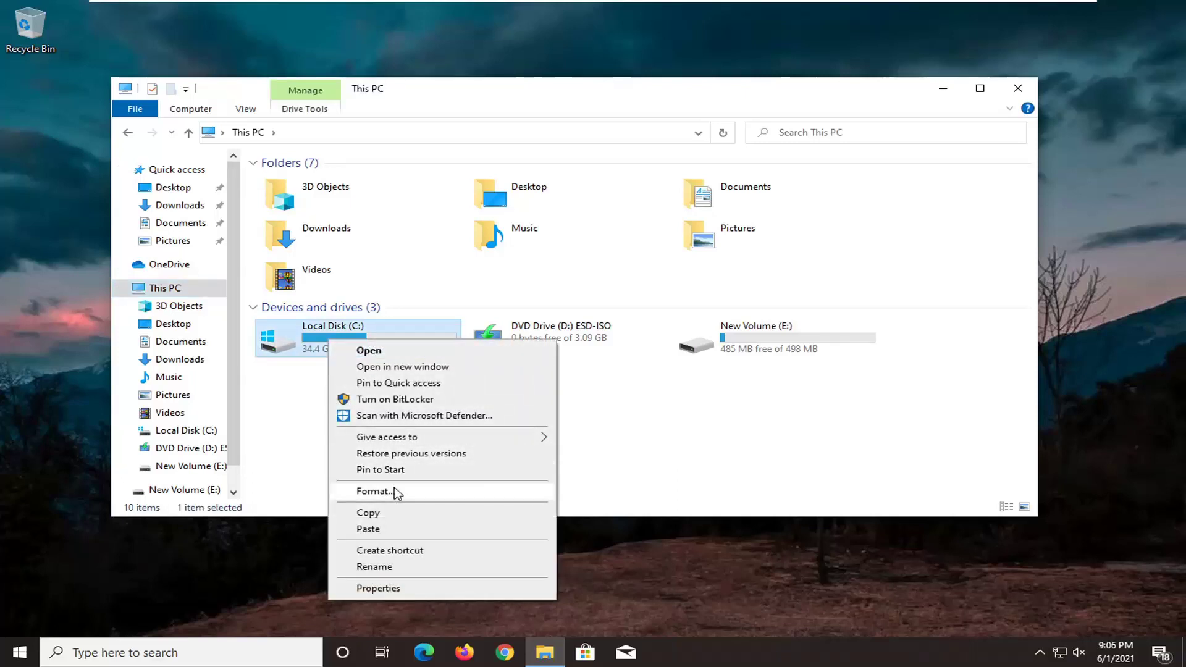
pyautogui.click(380, 588)
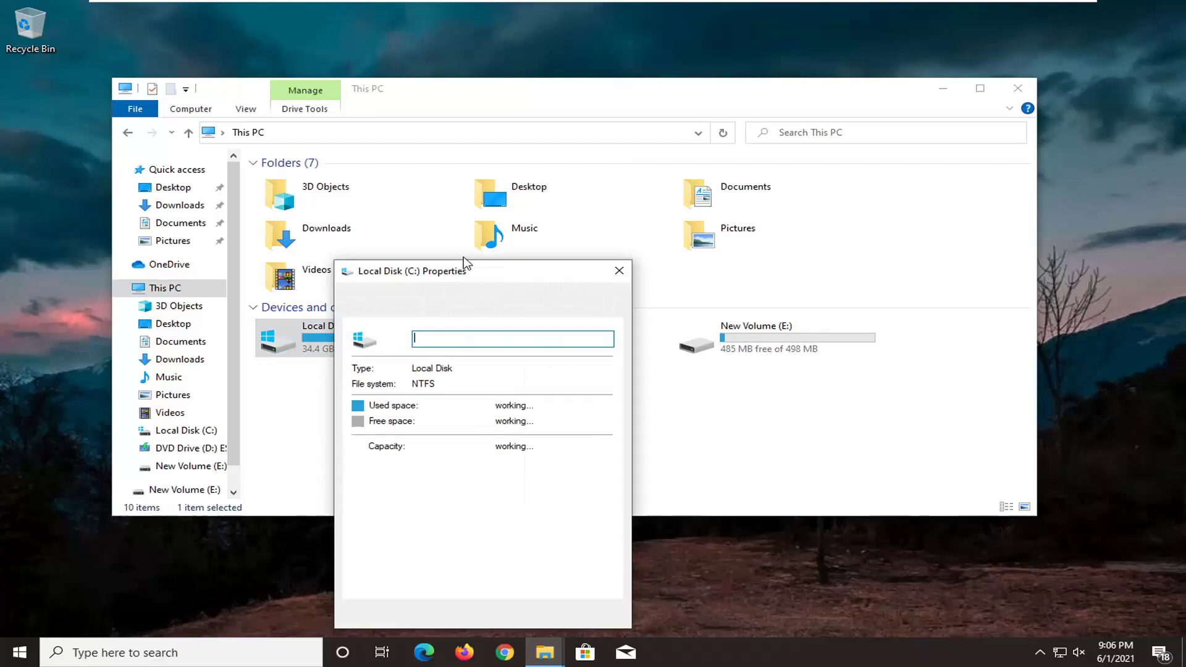
pyautogui.moveTo(482, 273); pyautogui.dragTo(544, 125)
pyautogui.click(510, 165)
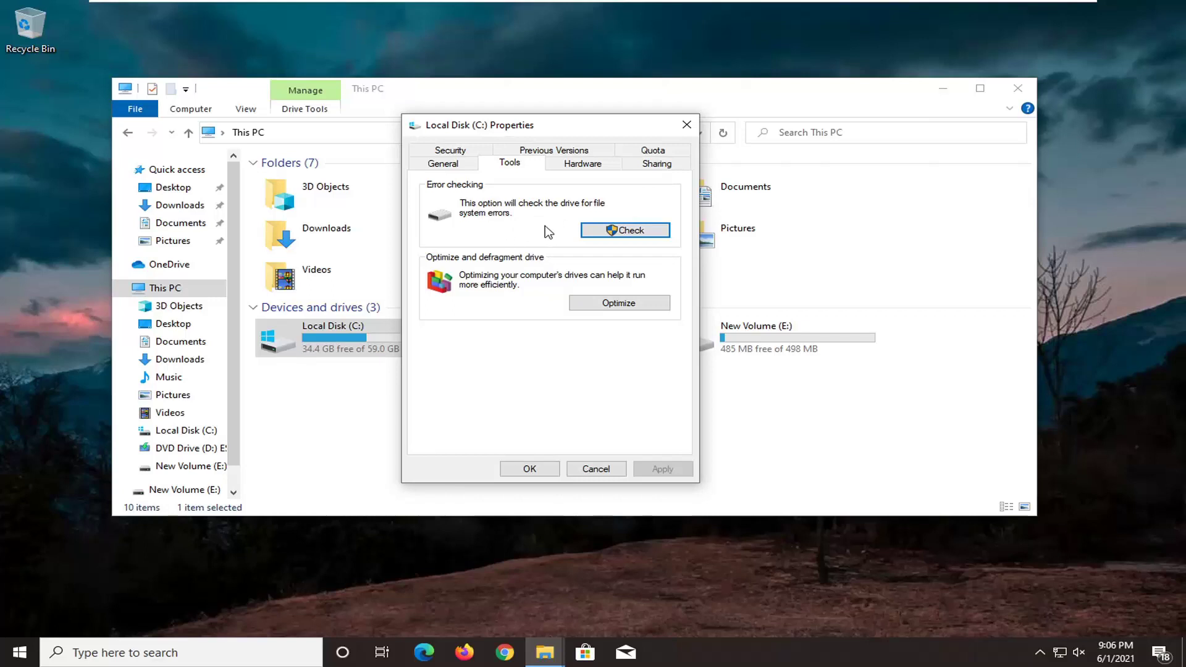
pyautogui.click(584, 230)
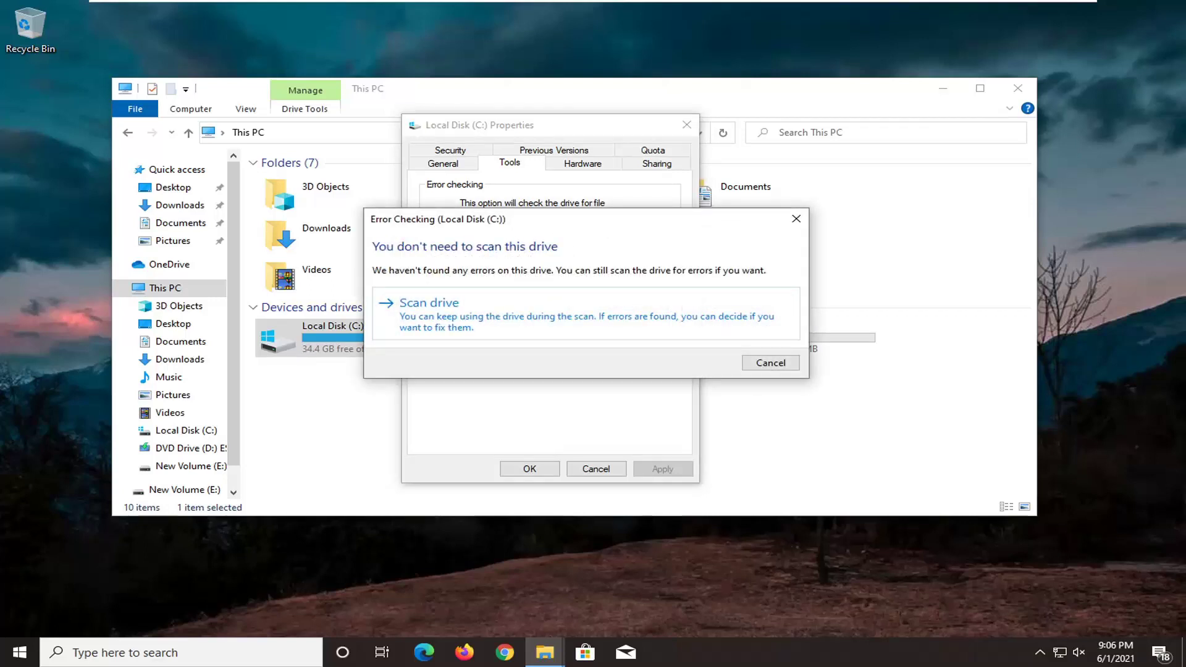
pyautogui.click(482, 318)
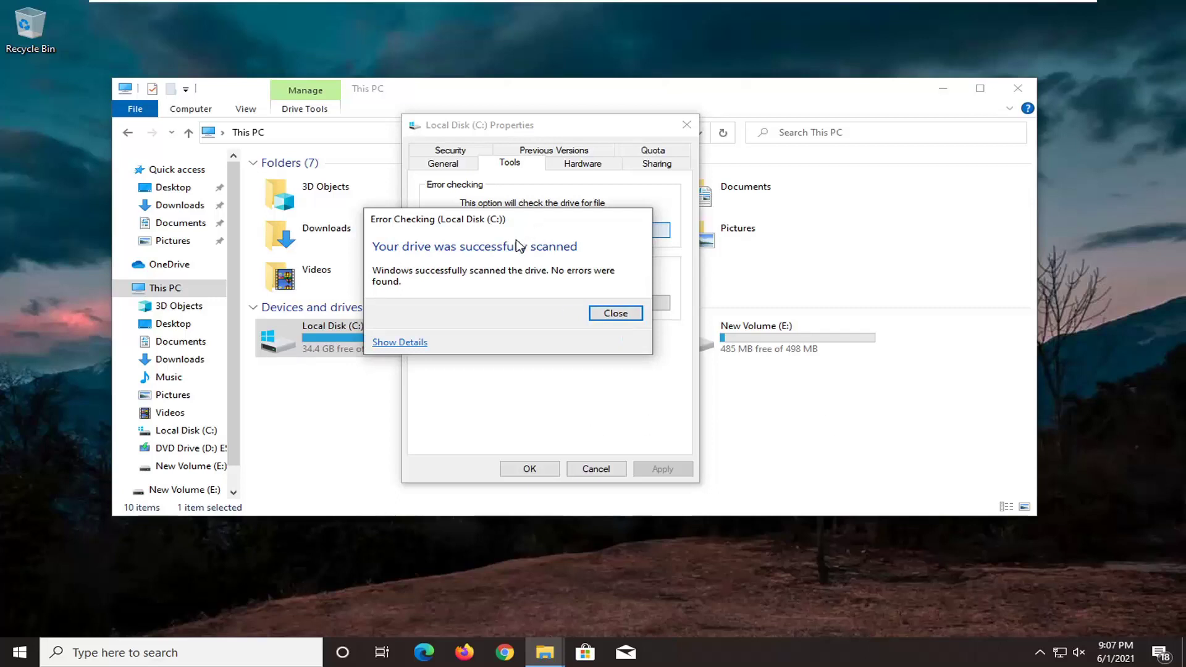
# Close the scan results, the Local Disk (C:) properties and File Explorer.
pyautogui.click(614, 316)
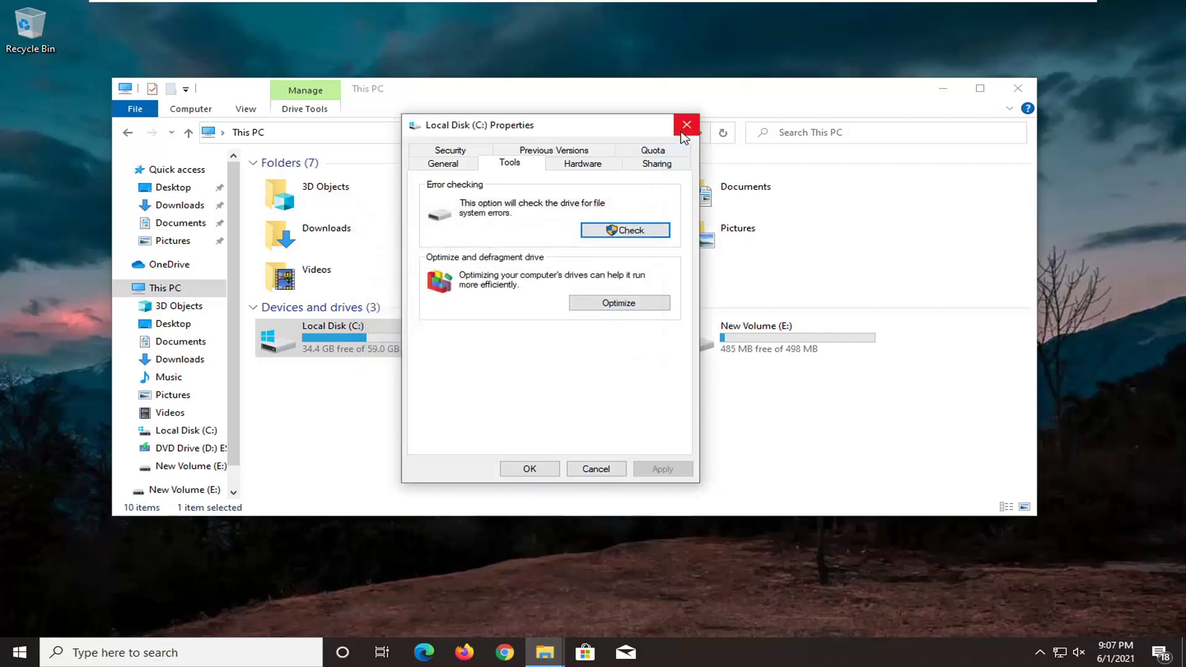
pyautogui.click(529, 471)
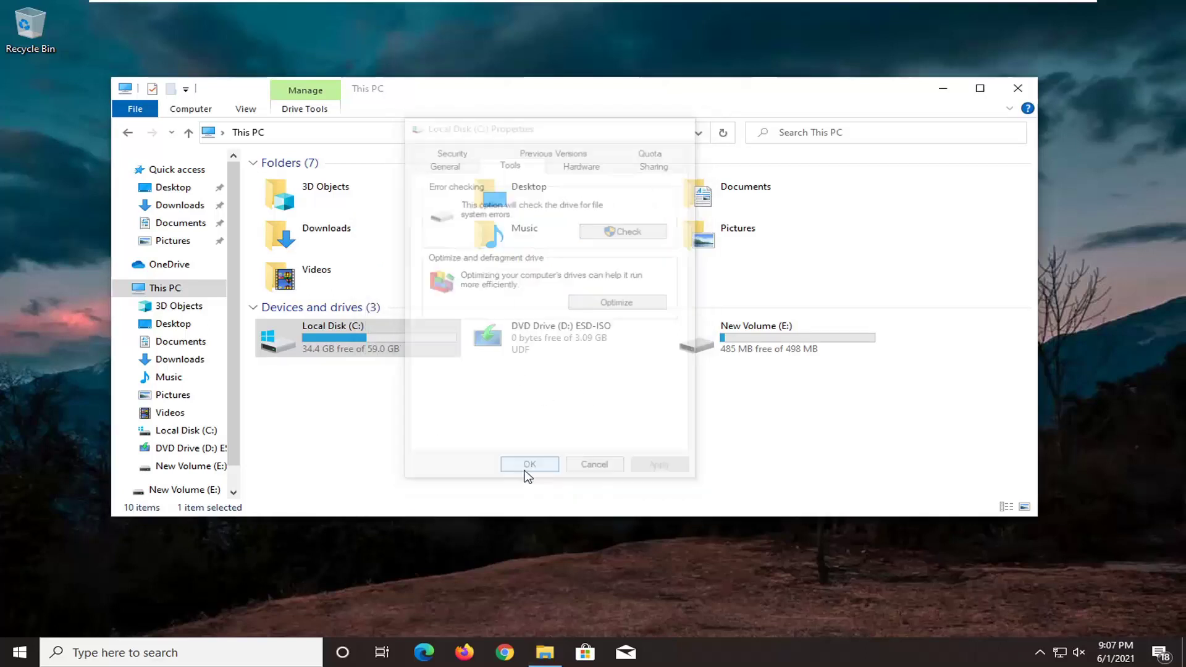
pyautogui.click(1024, 90)
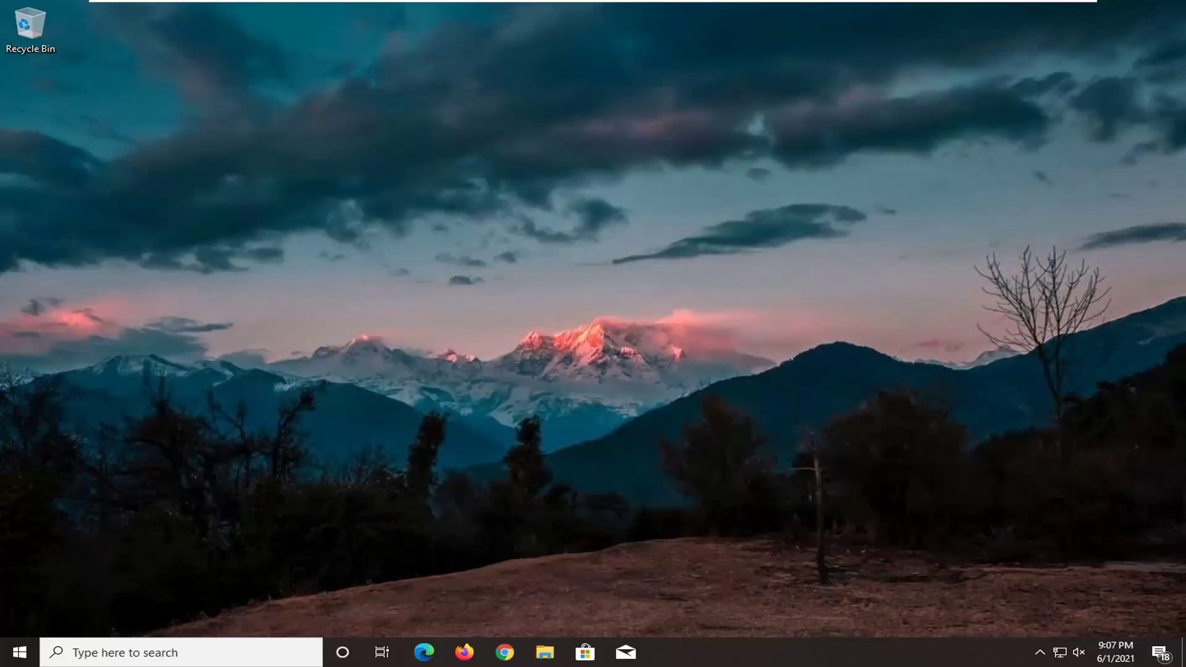
# Search for 'device manager' from the taskbar and open Device Manager.
pyautogui.click(20, 652)
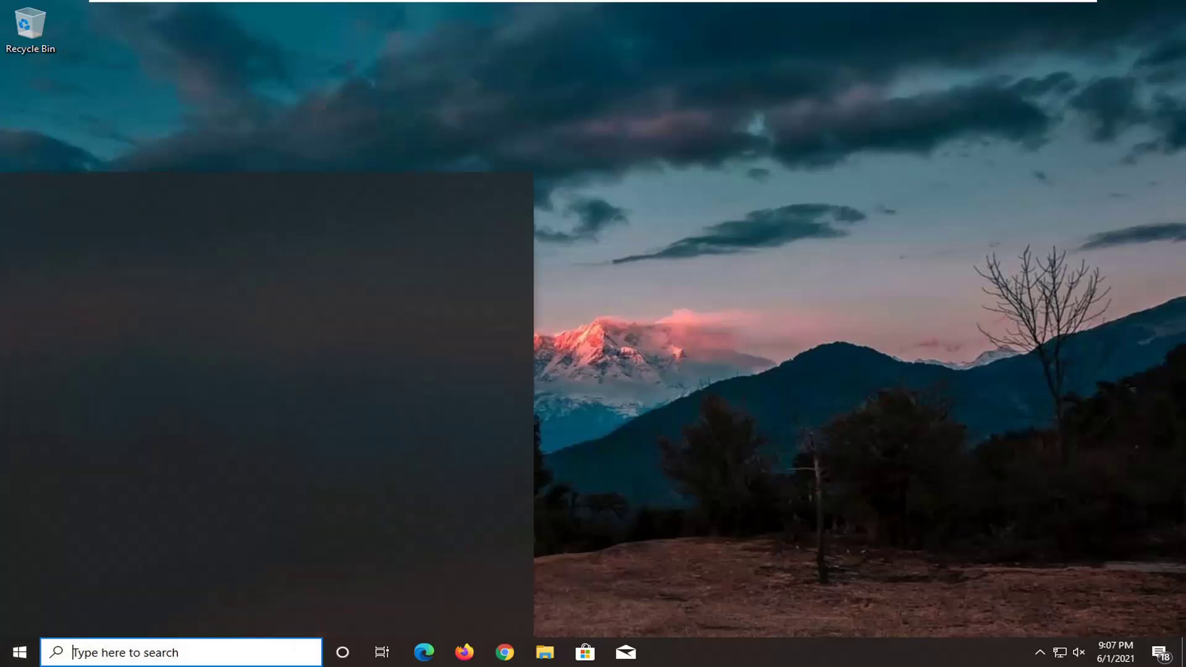
pyautogui.write('devic')
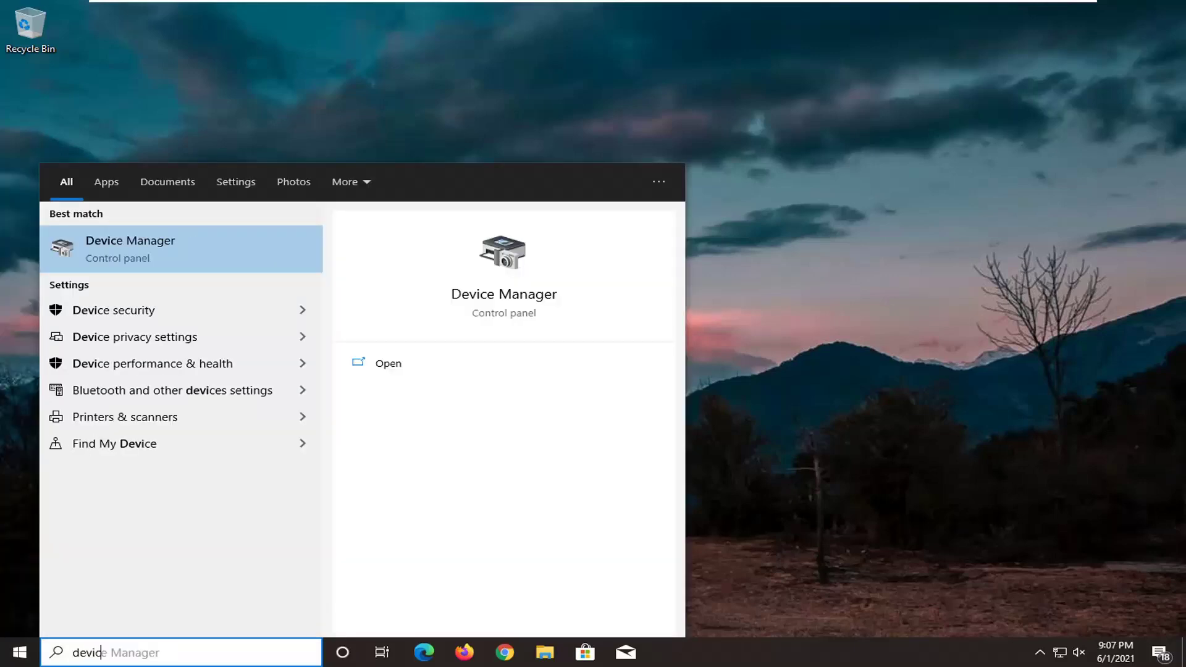
pyautogui.write('e manager')
pyautogui.press('Return')
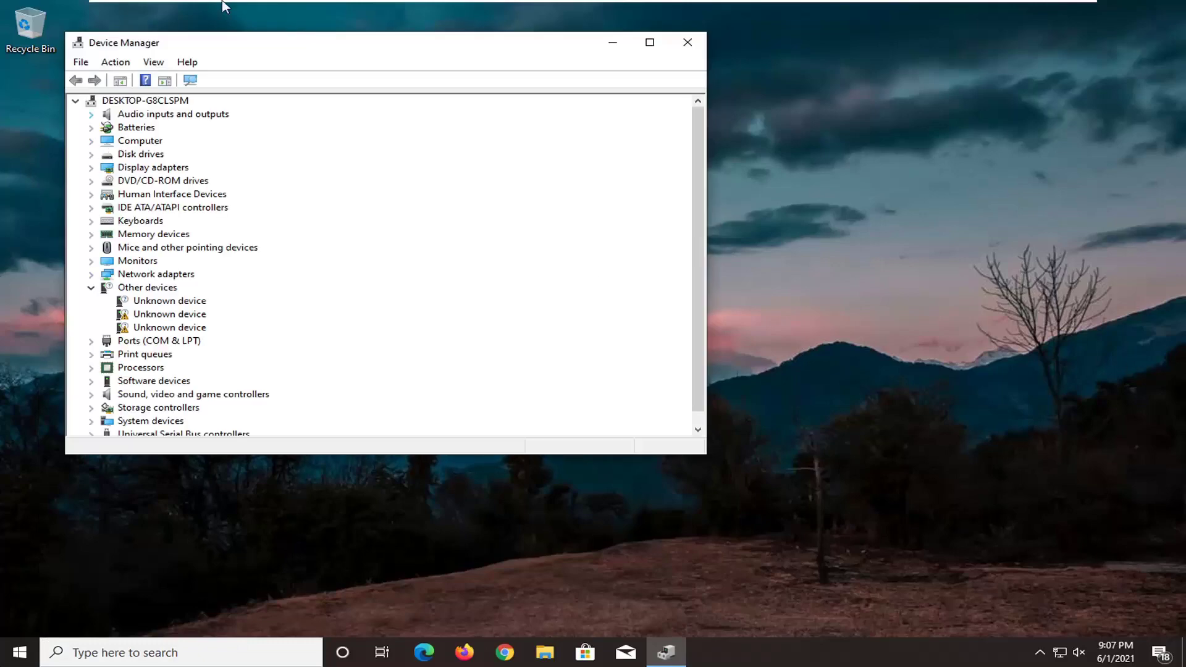
# Reinstall the VMware SVGA 3D adapter driver under Display adapters from the local compatible drivers.
pyautogui.moveTo(267, 43); pyautogui.dragTo(393, 53)
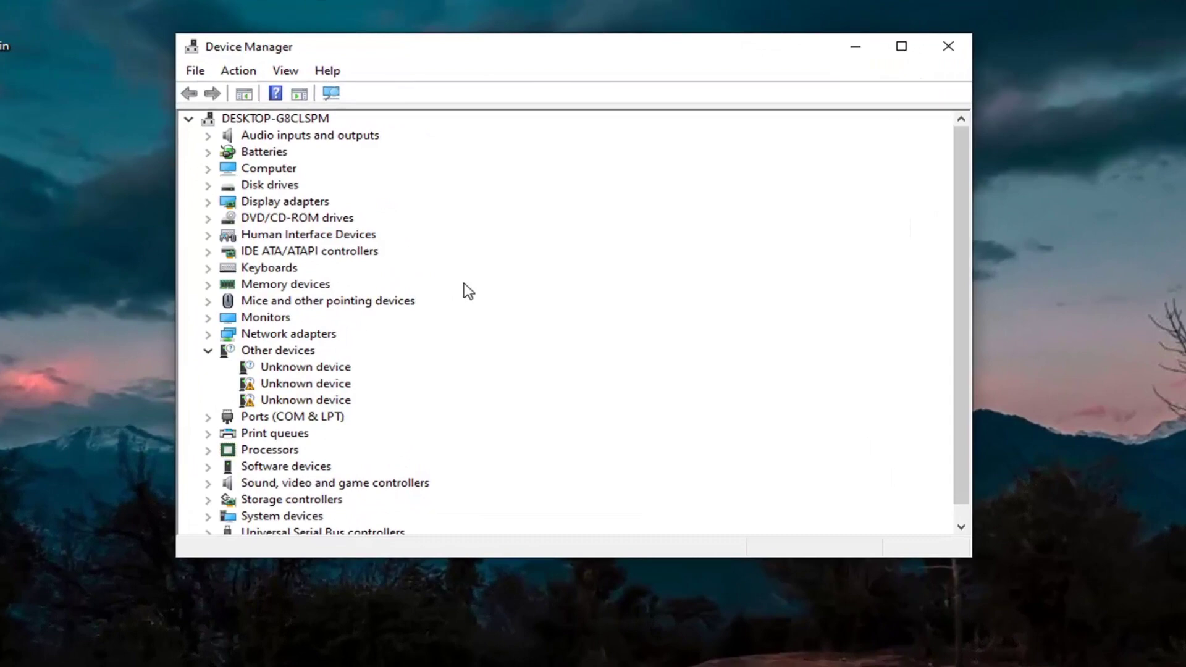
pyautogui.doubleClick(279, 202)
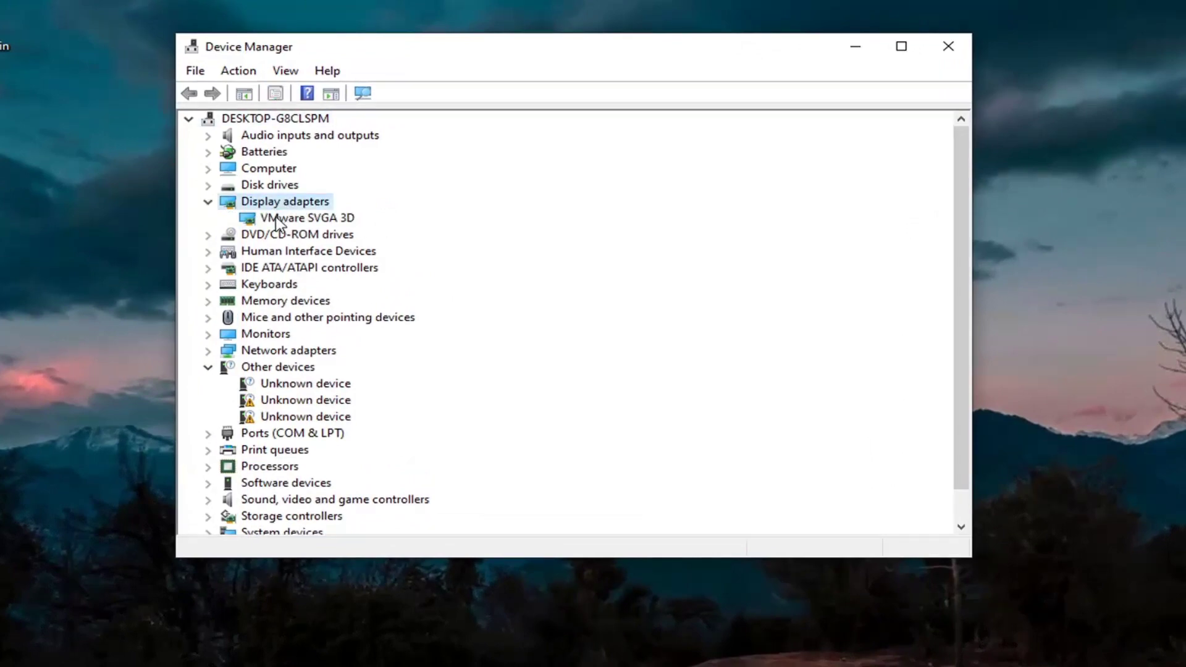
pyautogui.rightClick(276, 220)
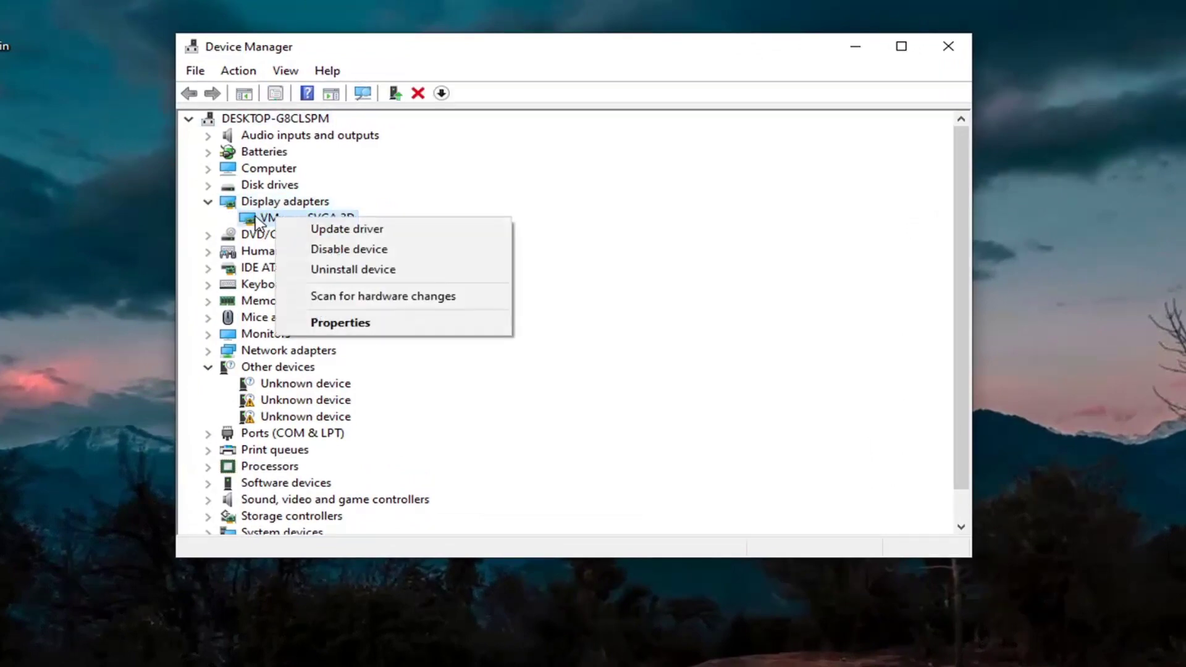
pyautogui.click(328, 322)
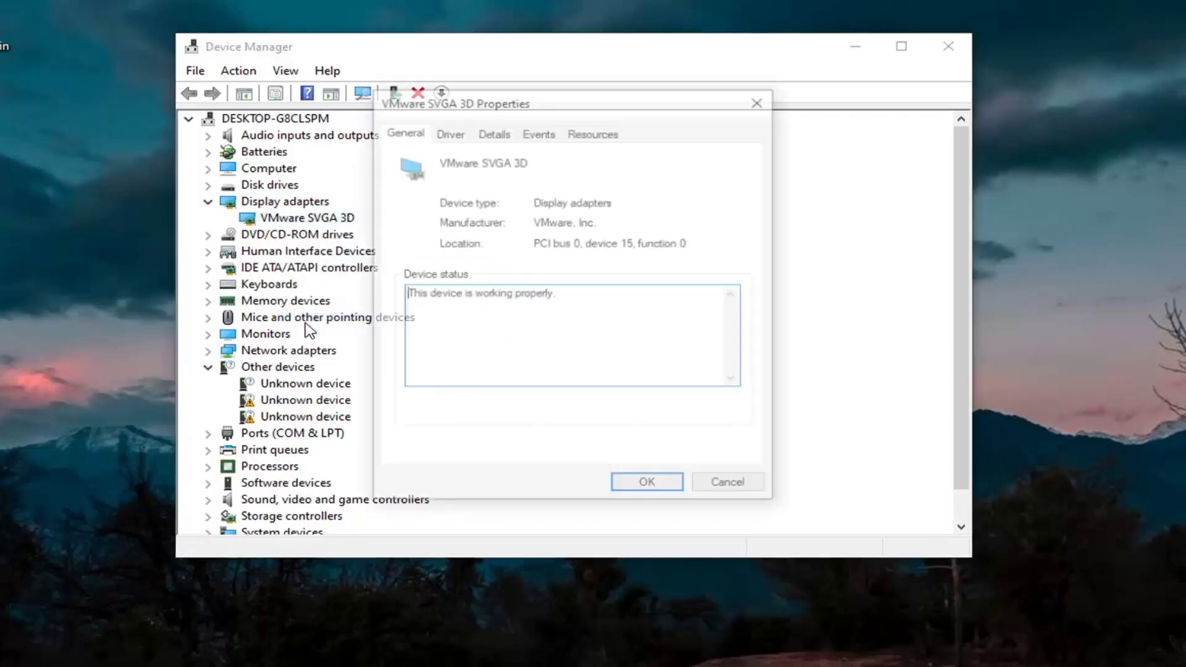
pyautogui.click(449, 131)
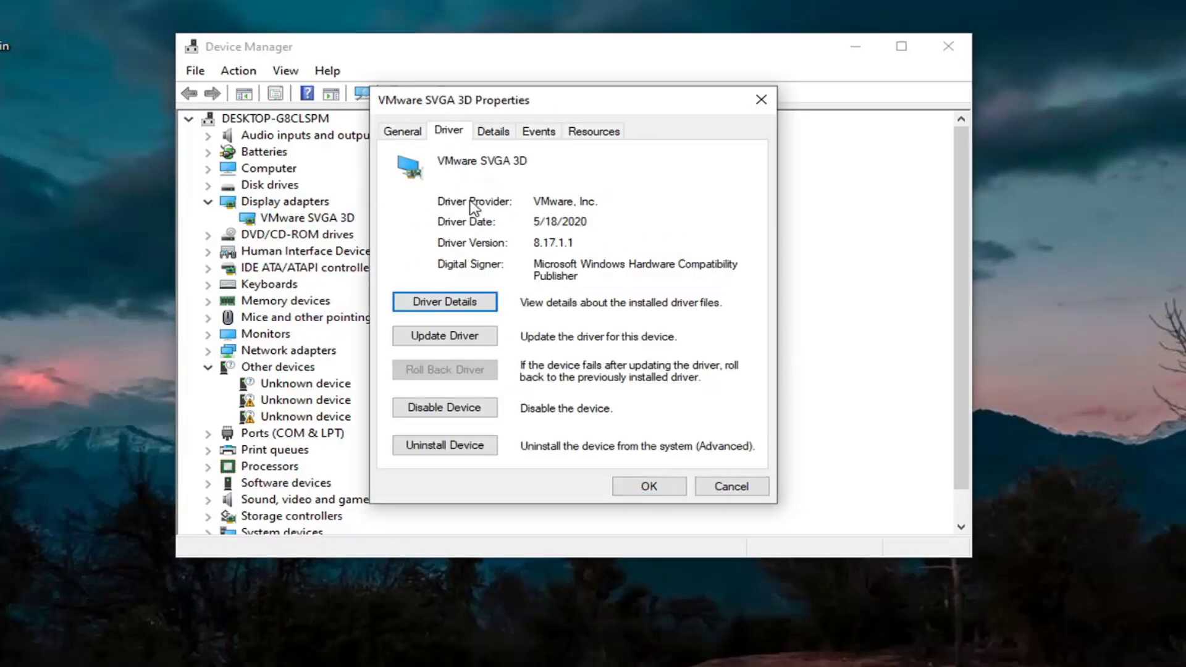
pyautogui.click(438, 339)
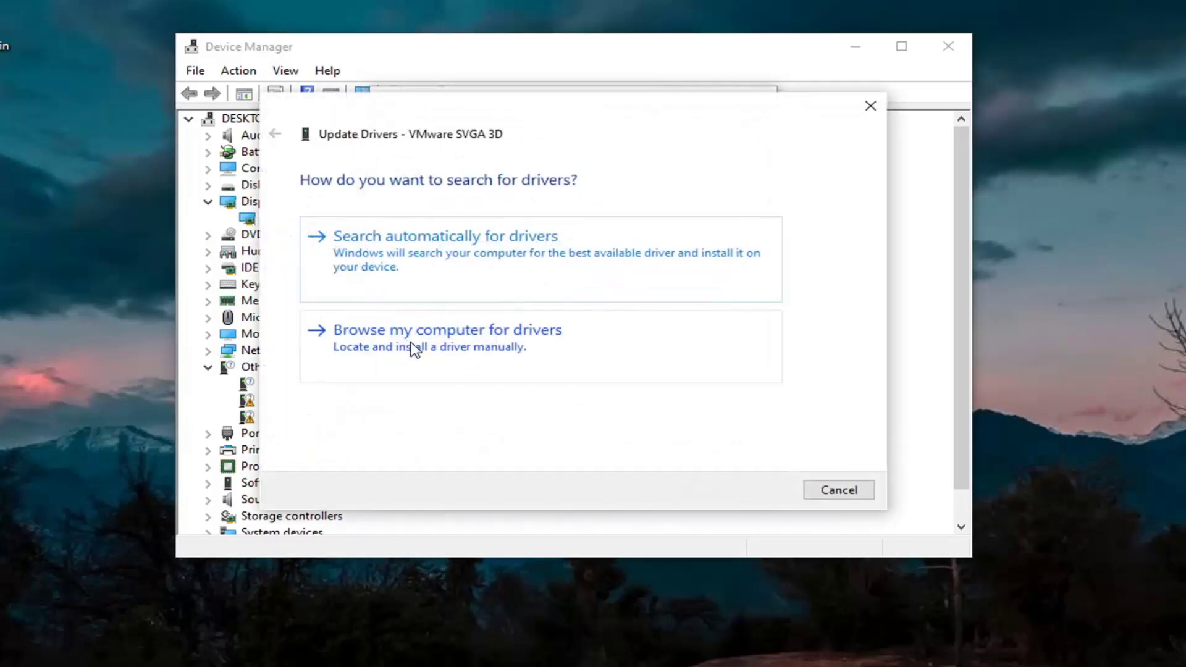
pyautogui.click(500, 341)
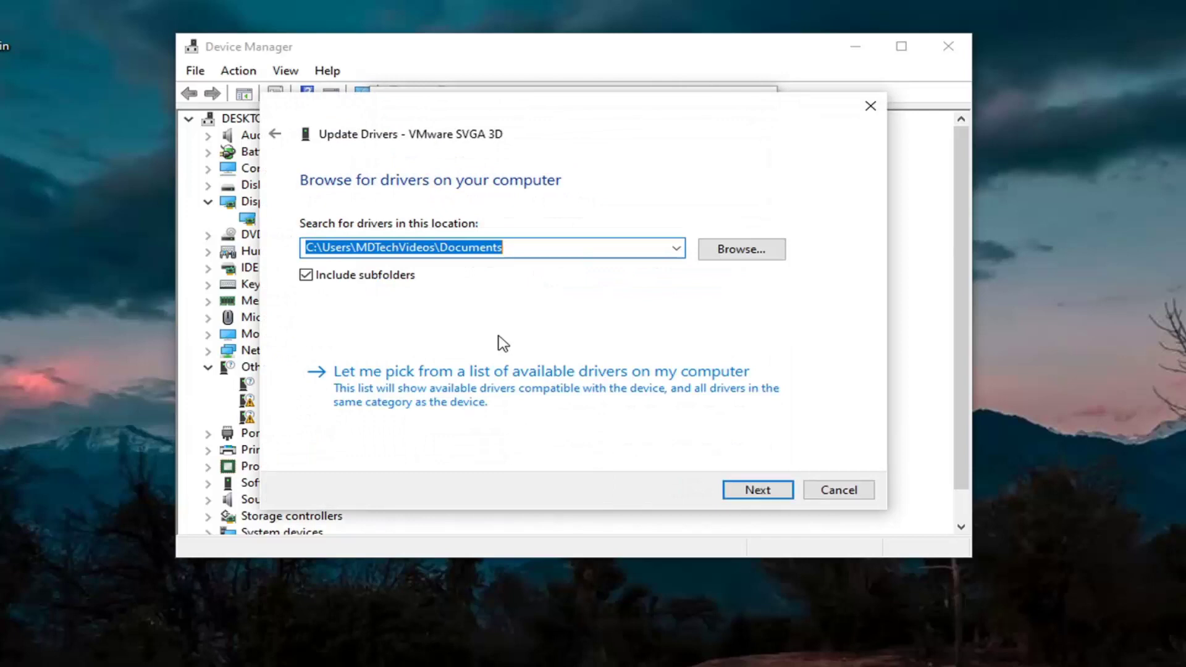
pyautogui.click(473, 406)
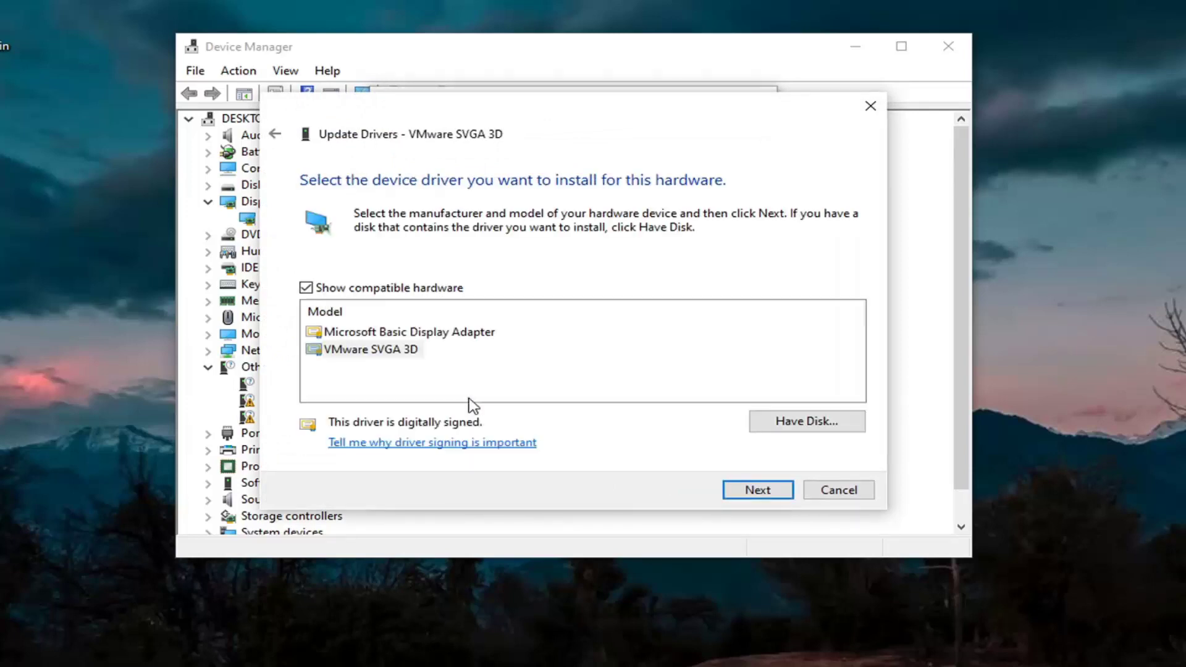
pyautogui.click(358, 352)
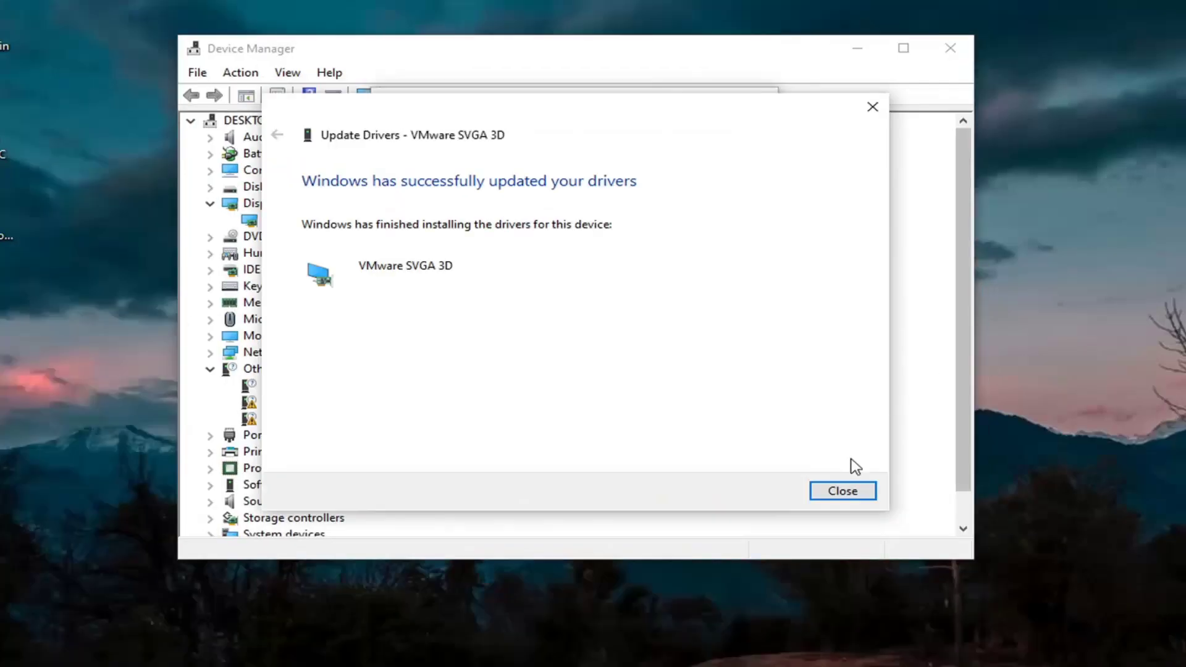
pyautogui.click(842, 491)
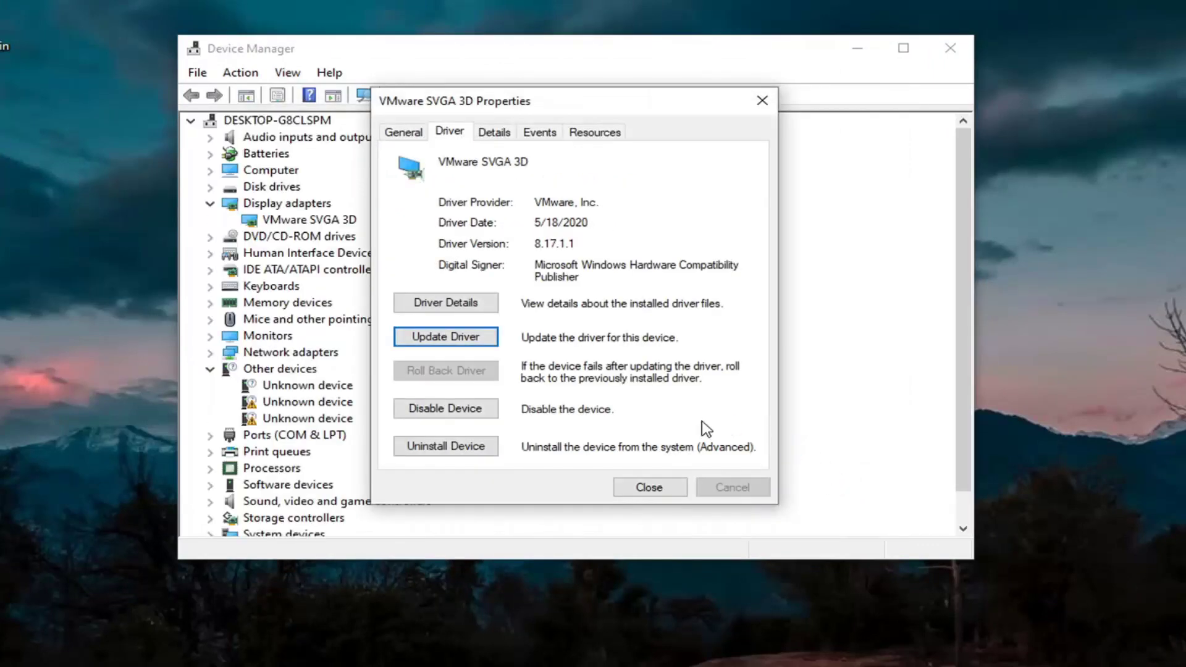
# Close the VMware properties, expand USB controllers, and inspect the Enhanced and Universal PCI host controllers.
pyautogui.click(648, 487)
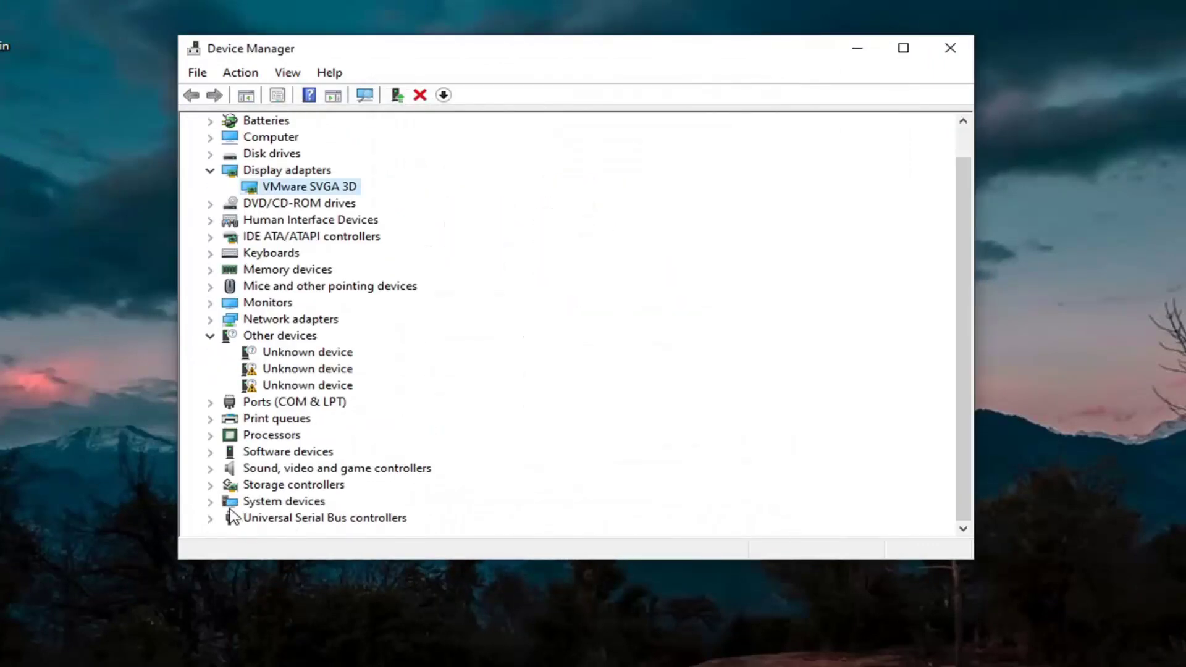
pyautogui.click(210, 518)
pyautogui.click(290, 419)
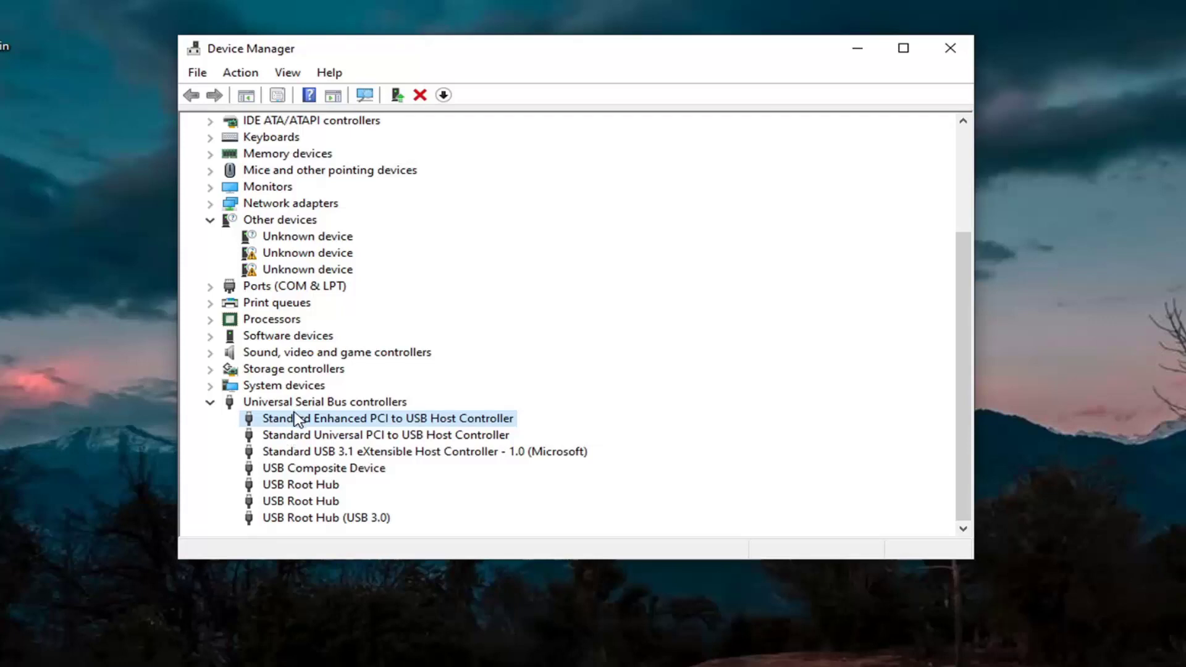
pyautogui.doubleClick(297, 420)
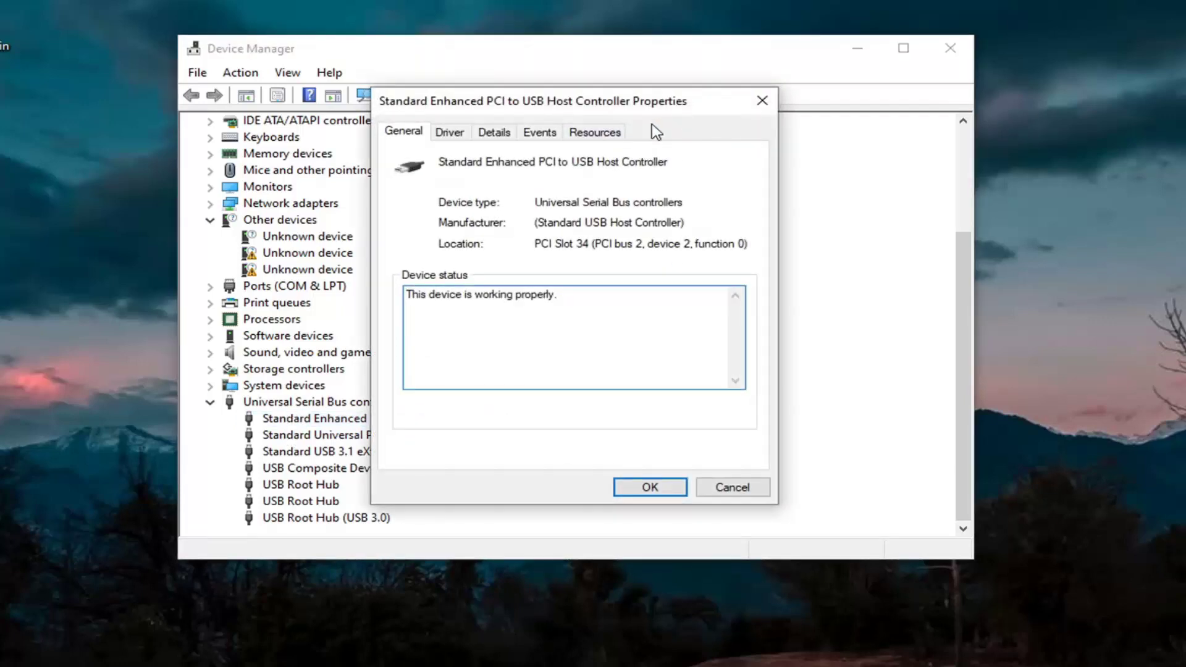
pyautogui.click(761, 100)
pyautogui.doubleClick(313, 435)
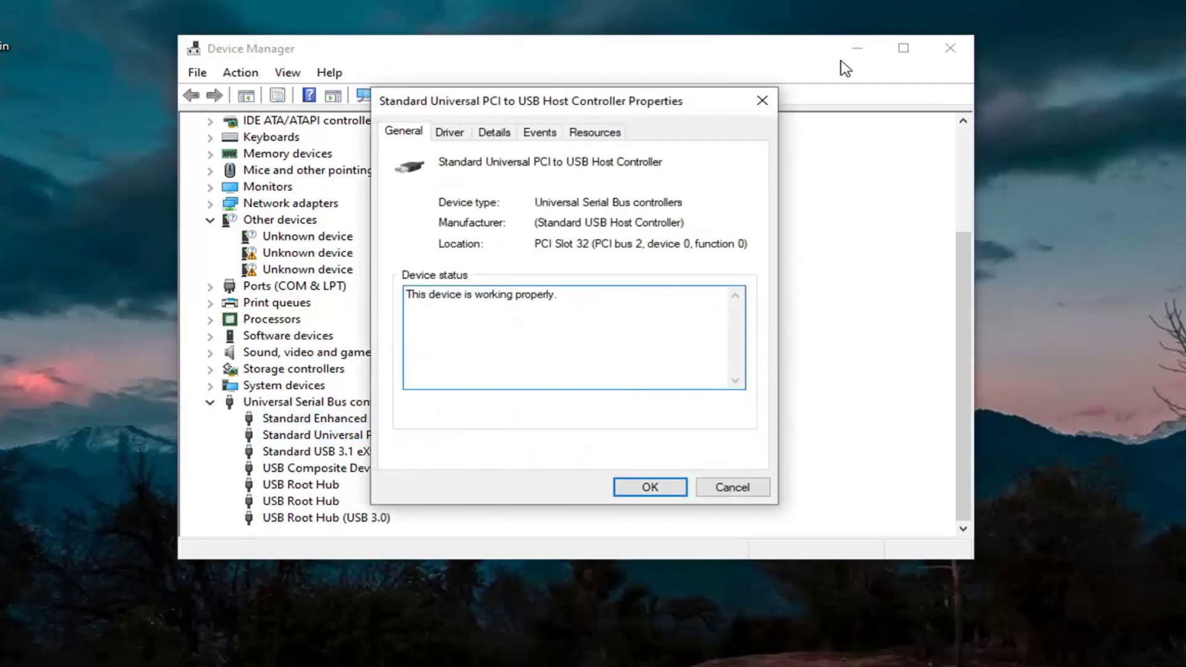
pyautogui.click(759, 101)
pyautogui.doubleClick(386, 435)
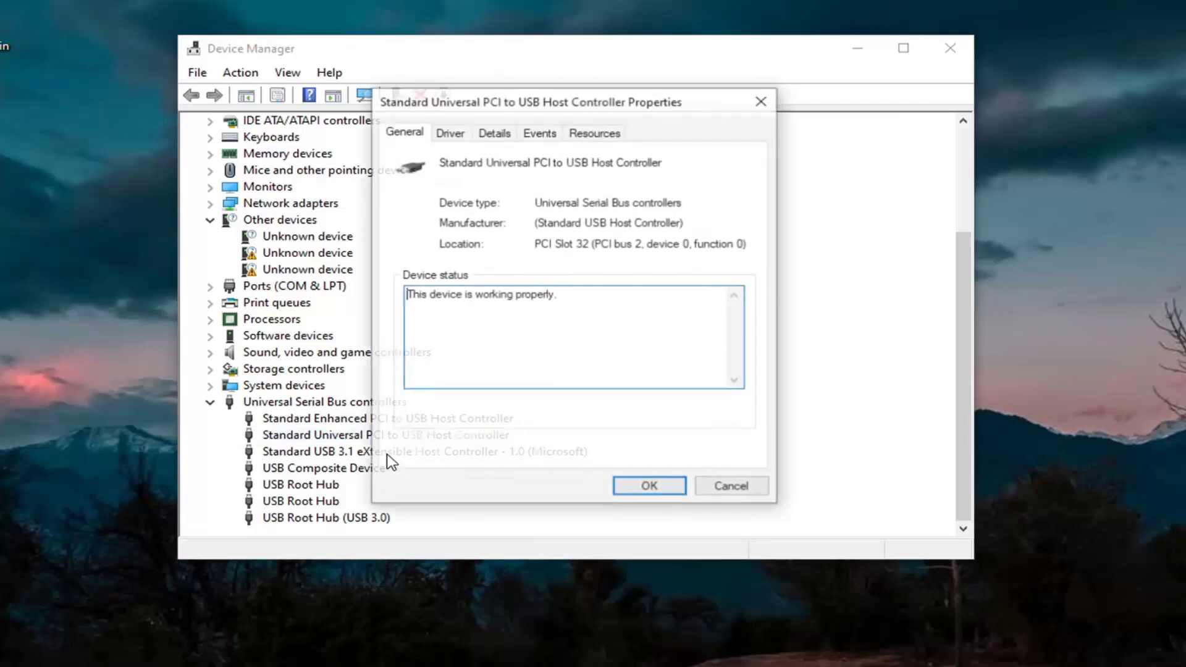
pyautogui.click(761, 101)
# Clear 'Allow the computer to turn off this device to save power' on the USB 3.1 host controller.
pyautogui.doubleClick(484, 451)
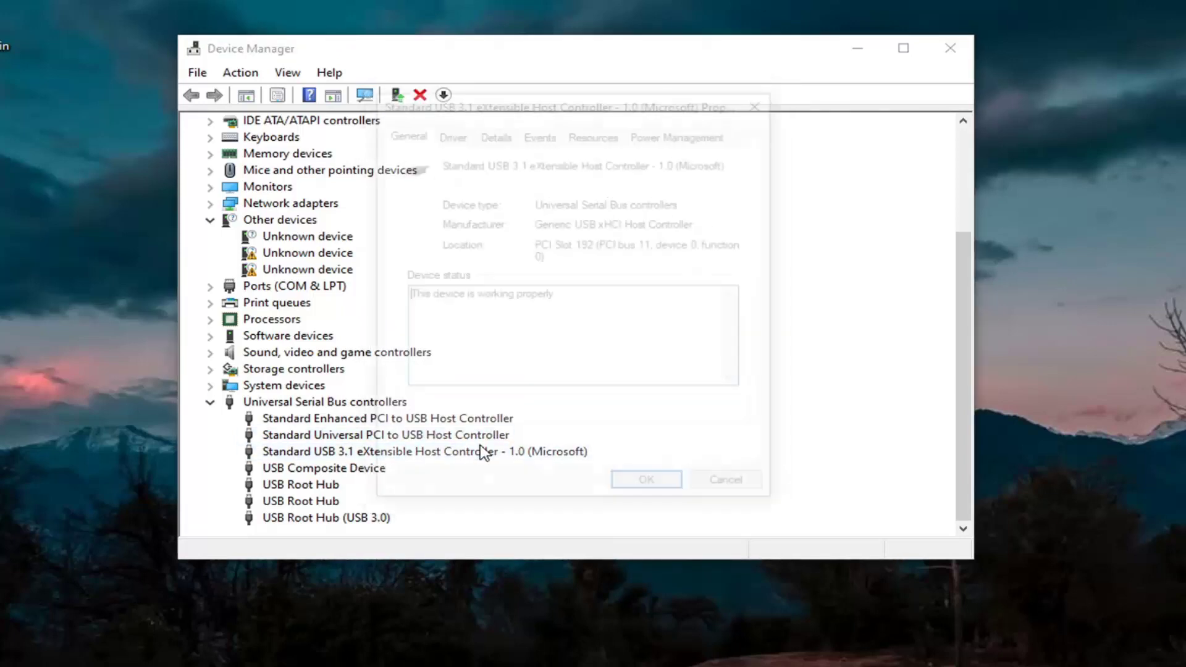
pyautogui.click(663, 140)
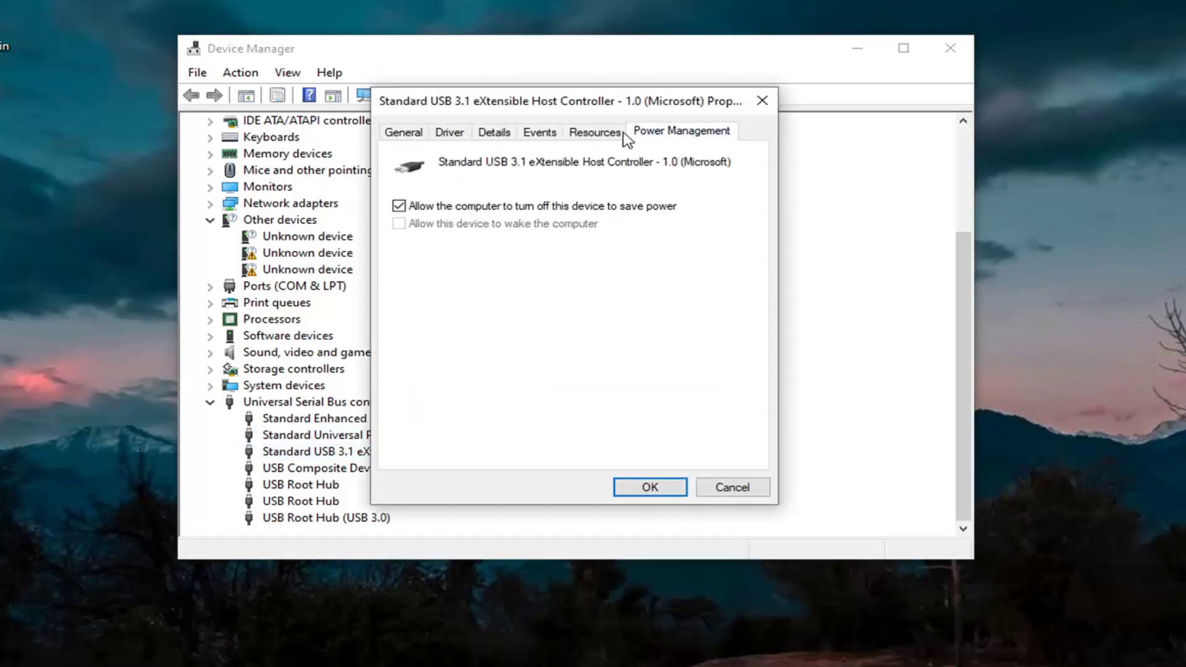
pyautogui.click(399, 207)
pyautogui.click(660, 489)
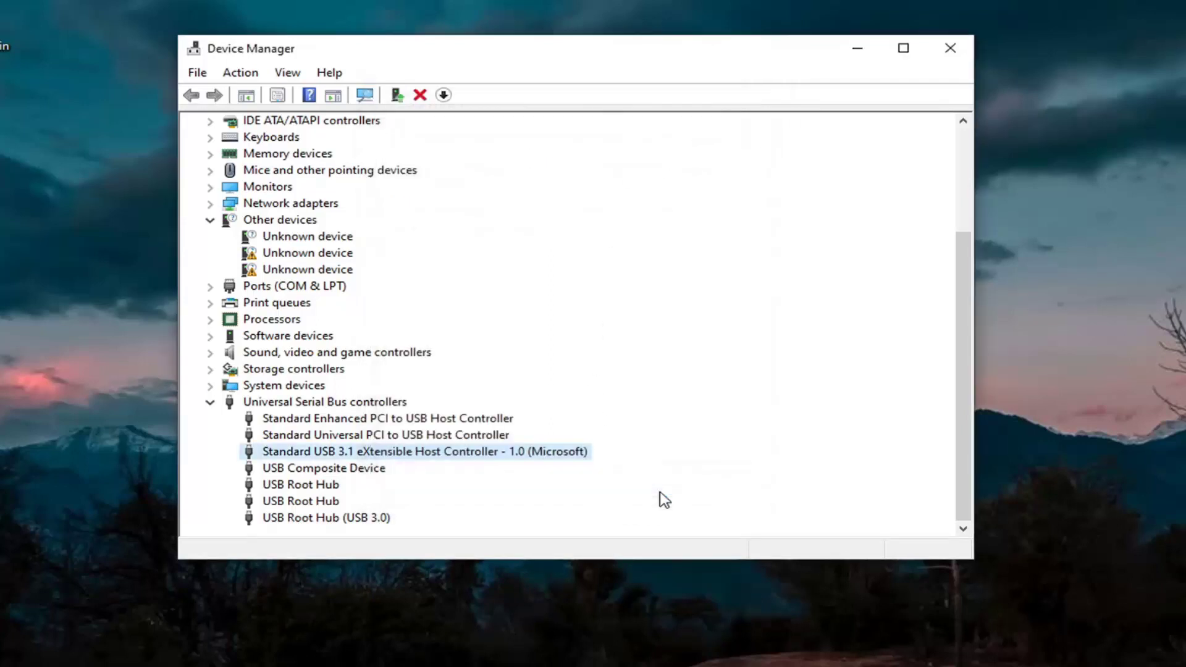
# Glance at the USB Composite Device, then clear the power-saving option on the first USB Root Hub.
pyautogui.doubleClick(368, 471)
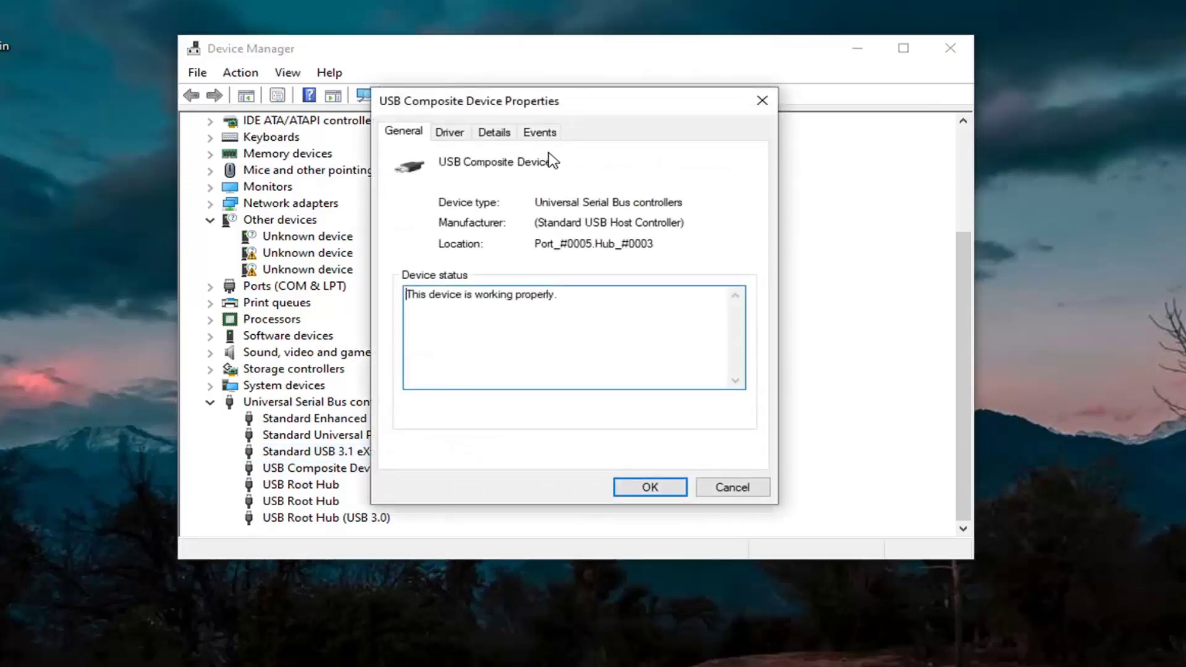
pyautogui.click(771, 101)
pyautogui.doubleClick(305, 486)
pyautogui.click(722, 131)
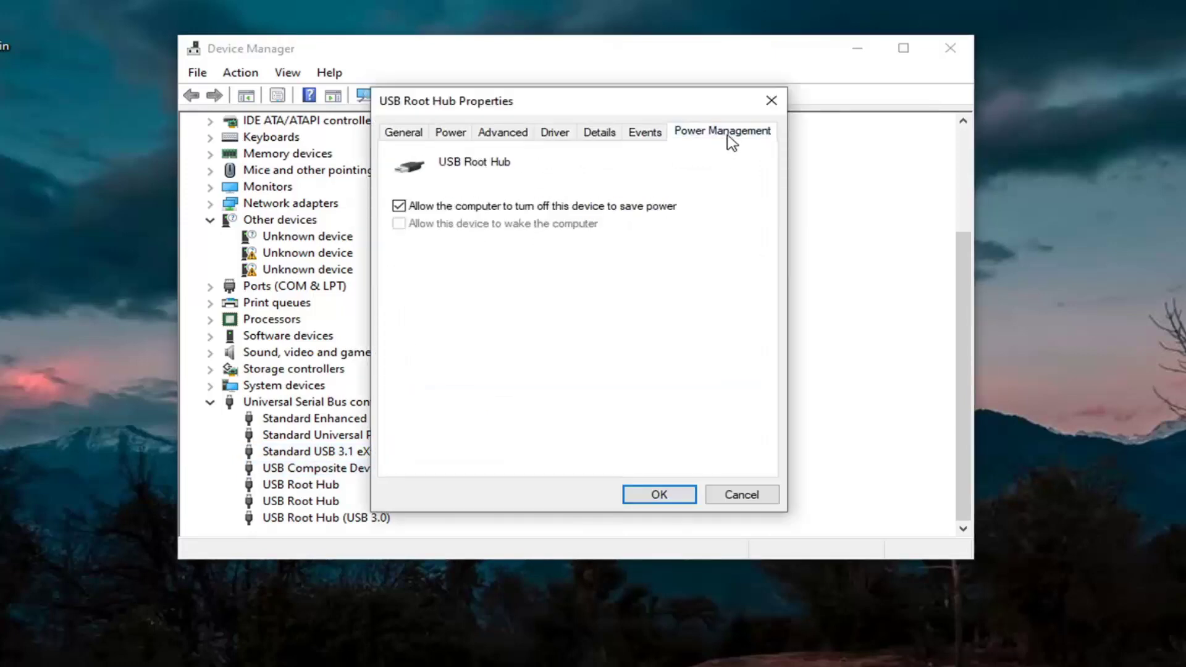
pyautogui.click(458, 207)
pyautogui.click(673, 493)
# Clear the power-saving option on the second USB Root Hub and the USB Root Hub (USB 3.0).
pyautogui.doubleClick(341, 501)
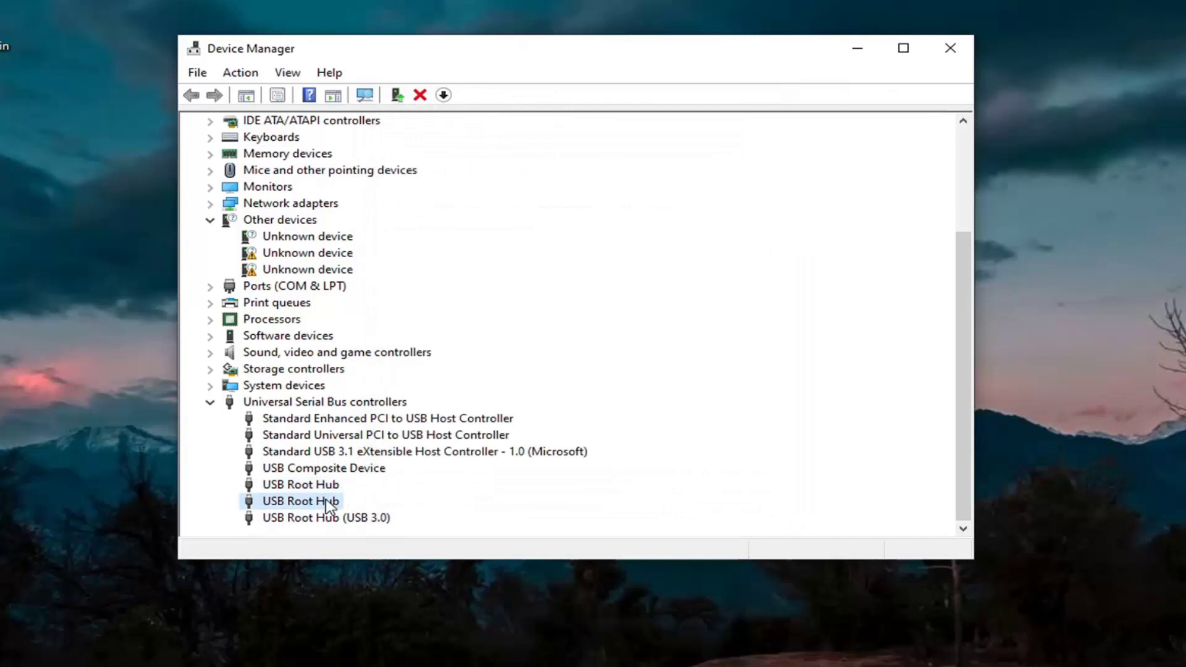
pyautogui.click(680, 135)
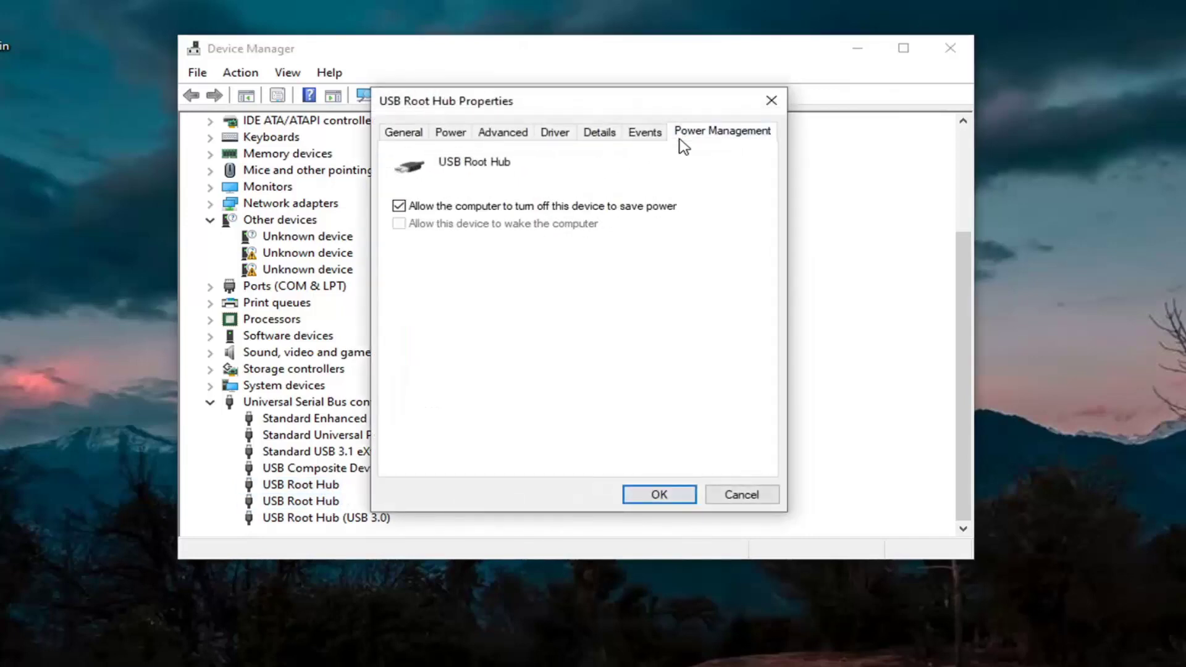
pyautogui.click(458, 207)
pyautogui.click(675, 493)
pyautogui.click(346, 519)
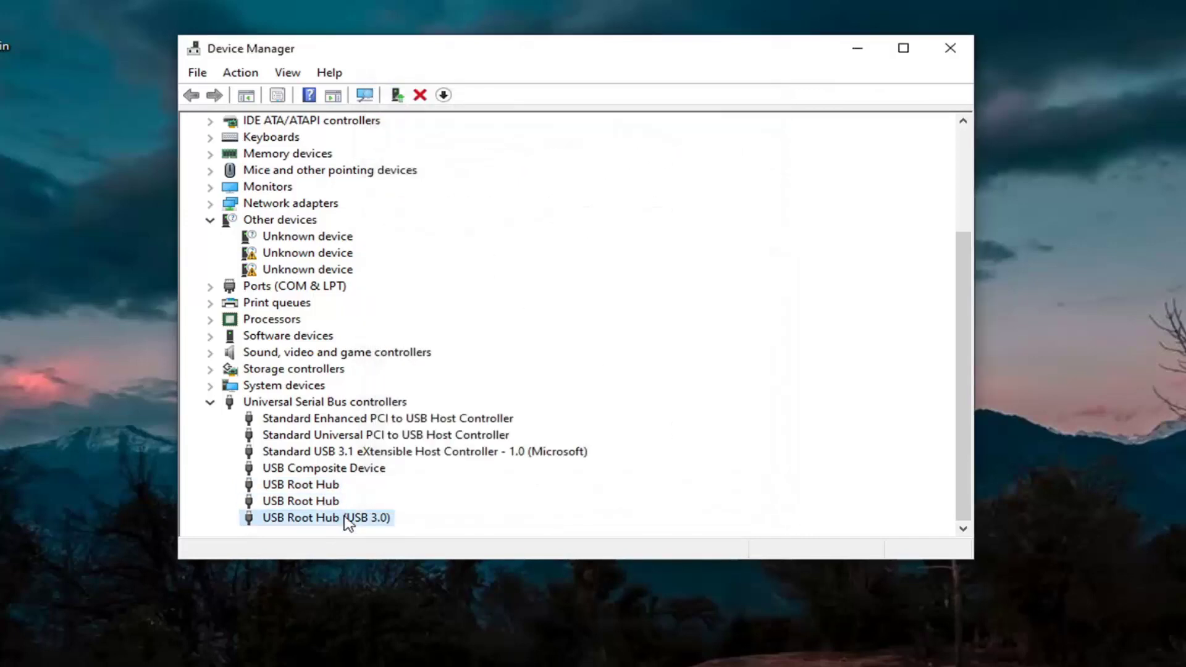
pyautogui.doubleClick(344, 521)
pyautogui.click(618, 132)
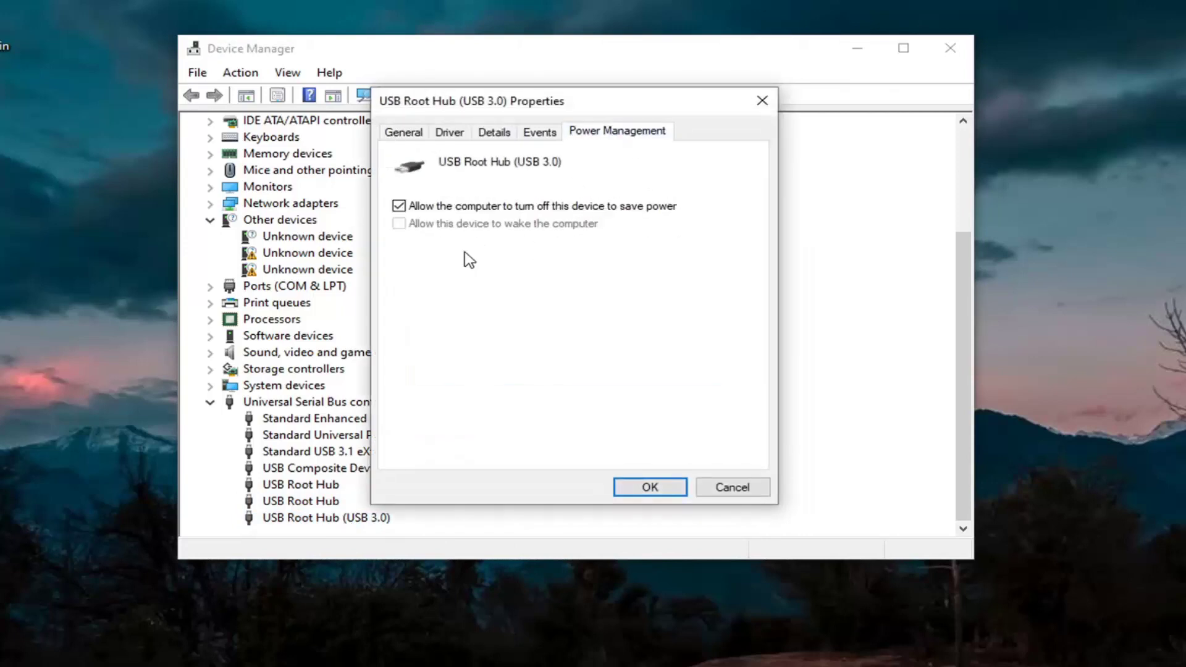
pyautogui.click(454, 209)
pyautogui.click(656, 489)
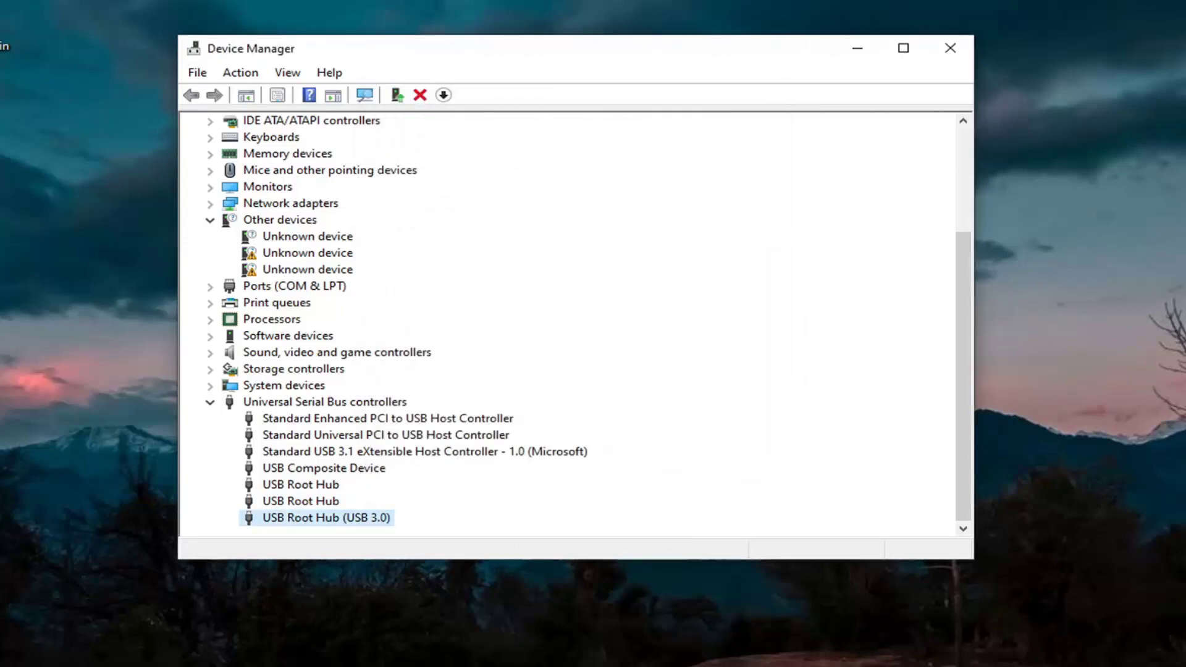